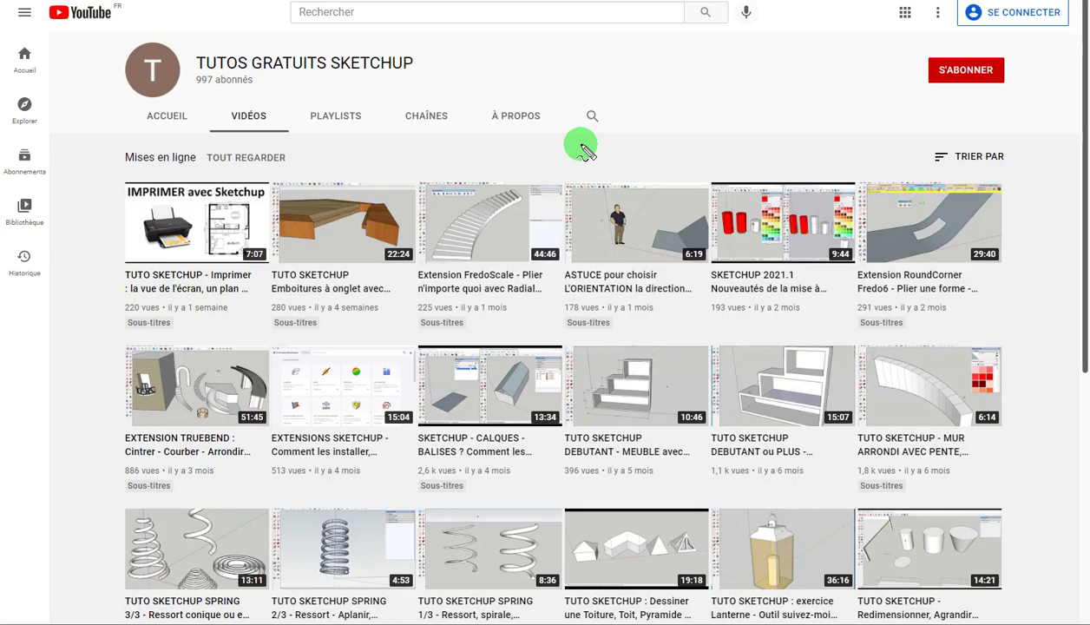
Bring up the TUTOS GRATUITS SKETCHUP channel's Videos tab in the YouTube browser window.
mouse_move(548, 323)
left_mouse_down()
mouse_move(422, 341)
mouse_move(385, 409)
mouse_move(400, 452)
mouse_move(455, 495)
mouse_move(548, 314)
left_mouse_up()
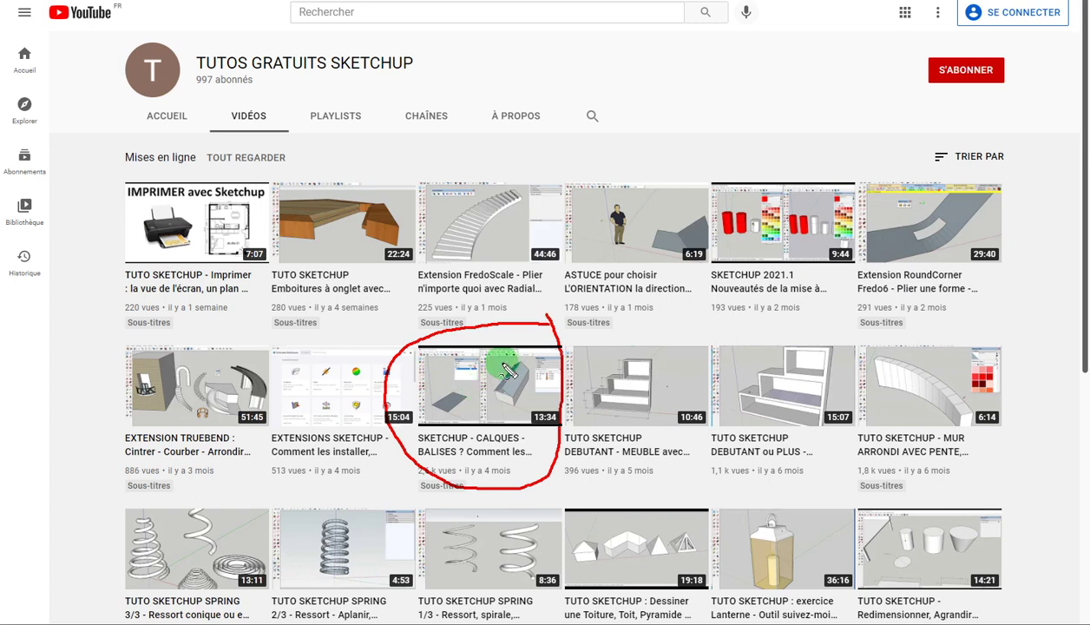
Return to the untitled SketchUp model, with its layers list showing only Layer0.
mouse_move(453, 50)
left_mouse_down()
mouse_move(175, 48)
mouse_move(184, 82)
mouse_move(275, 86)
mouse_move(434, 80)
mouse_move(444, 42)
left_mouse_up()
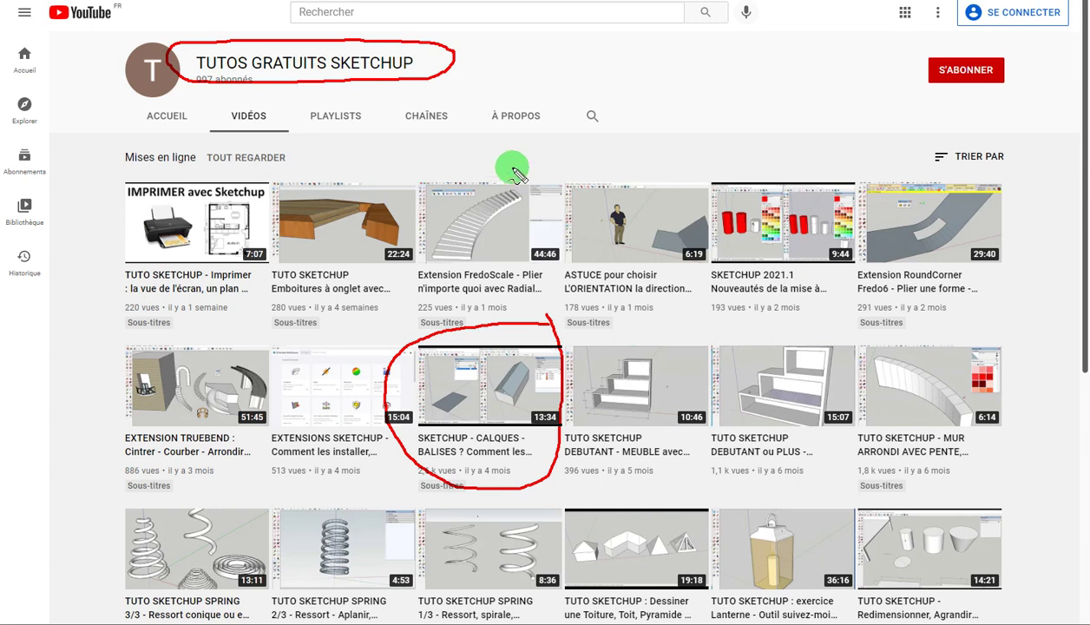
mouse_move(998, 40)
left_mouse_down()
mouse_move(964, 41)
mouse_move(943, 91)
mouse_move(1042, 76)
left_mouse_up()
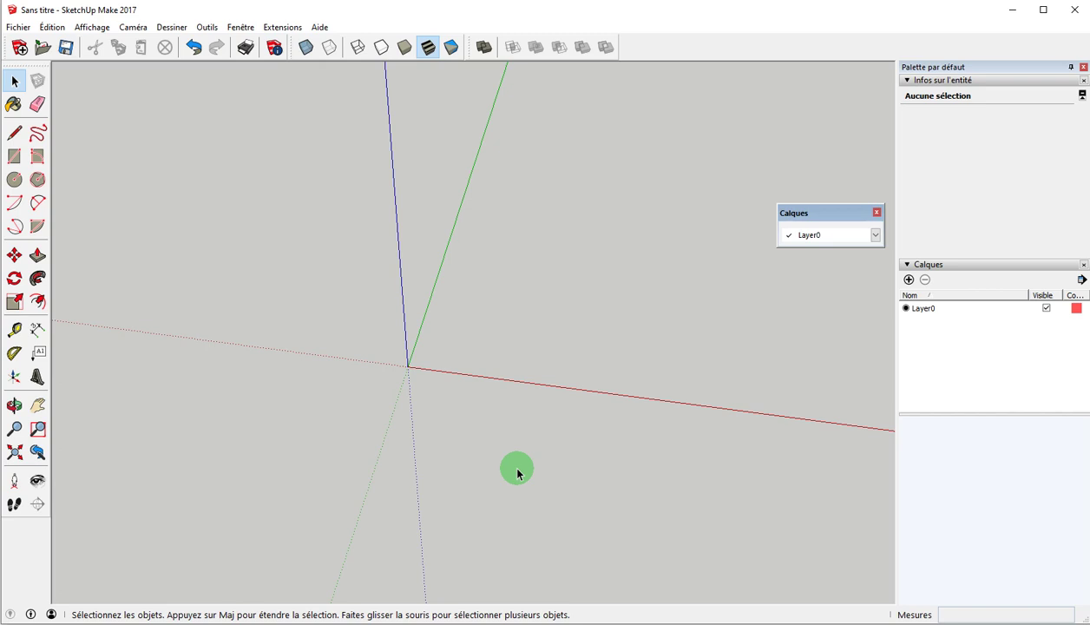
Create three layers in the Calques tray named Murs, Cloisons and Toit.
left_click(909, 279)
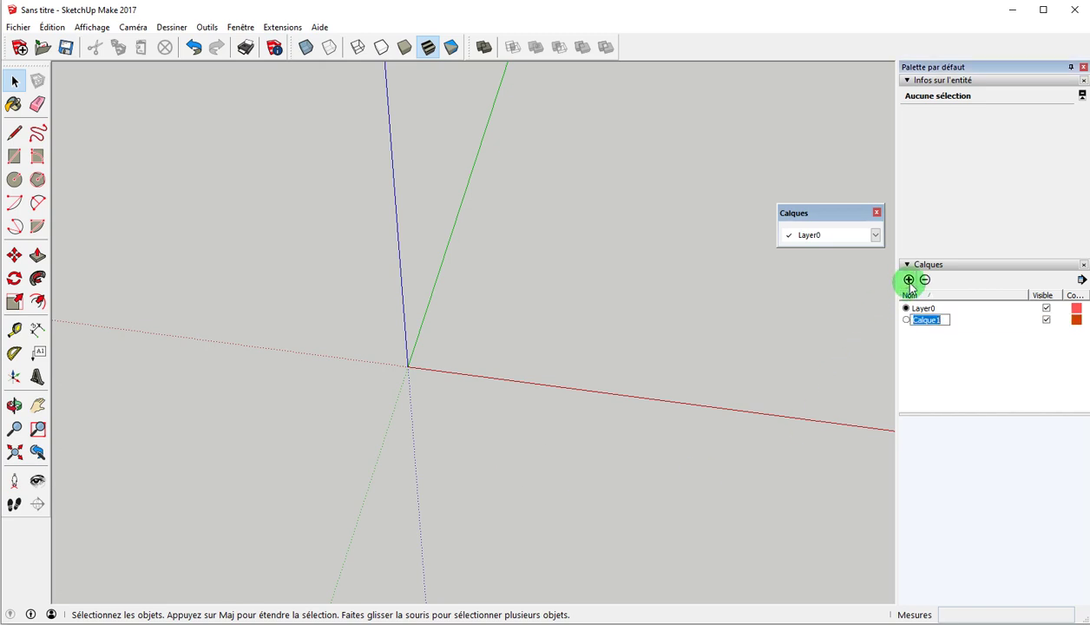
type("Murs")
key("Return")
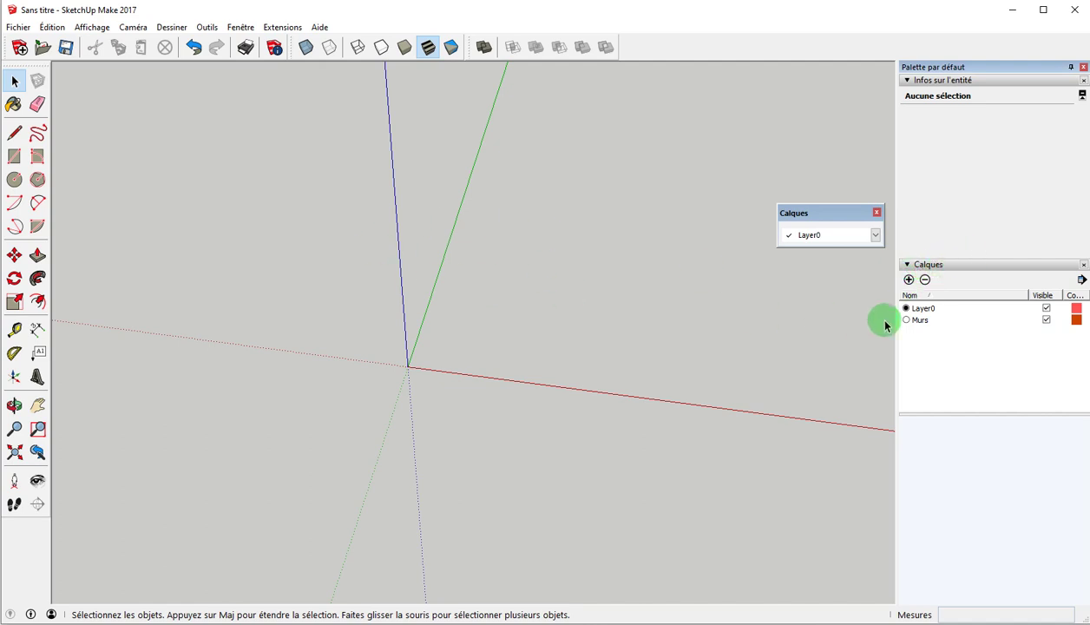
left_click(908, 279)
key("BackSpace")
type("Cloisons")
key("Return")
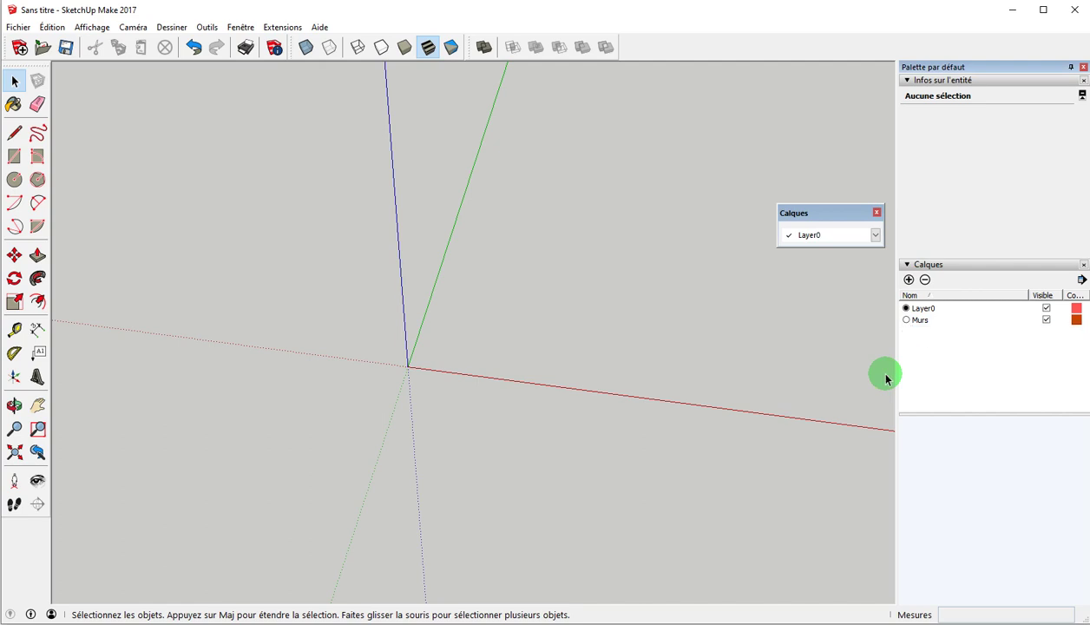
left_click(908, 279)
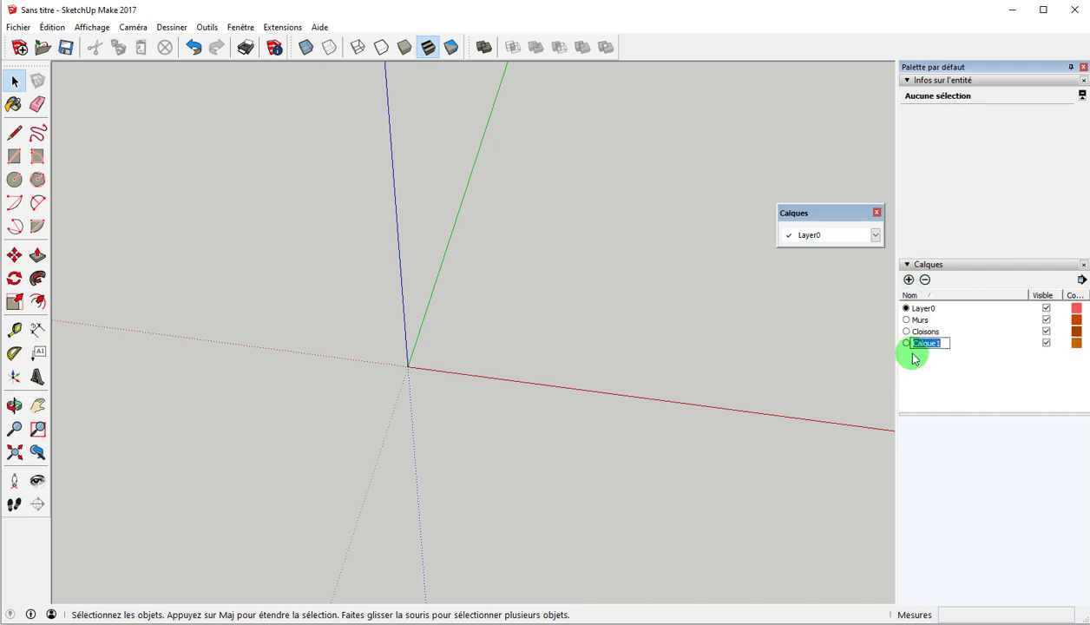
type("Toit")
key("Return")
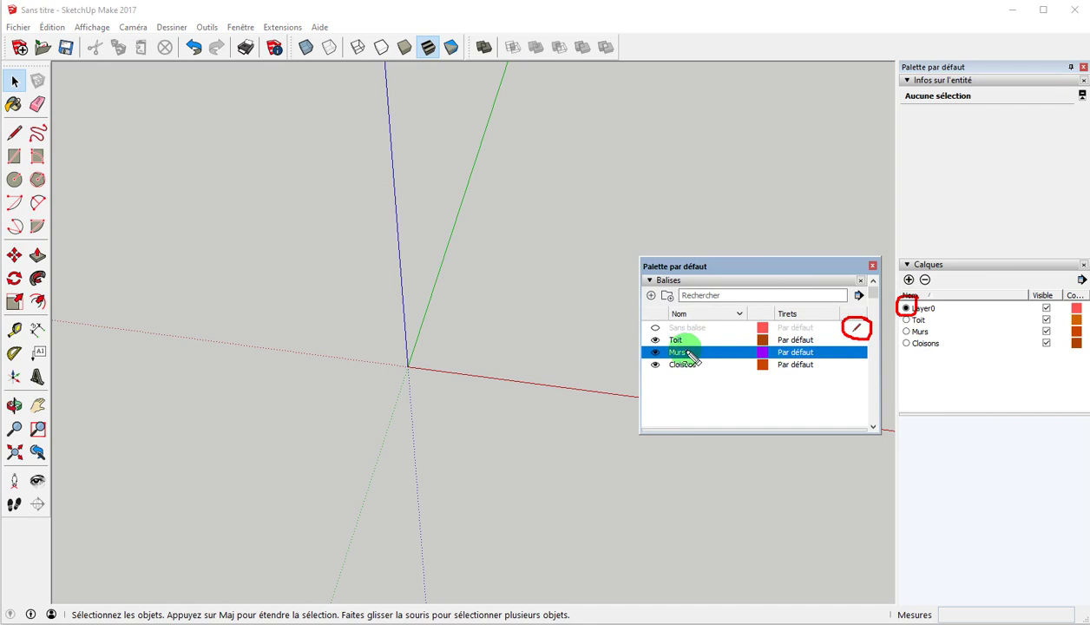
left_click(945, 332)
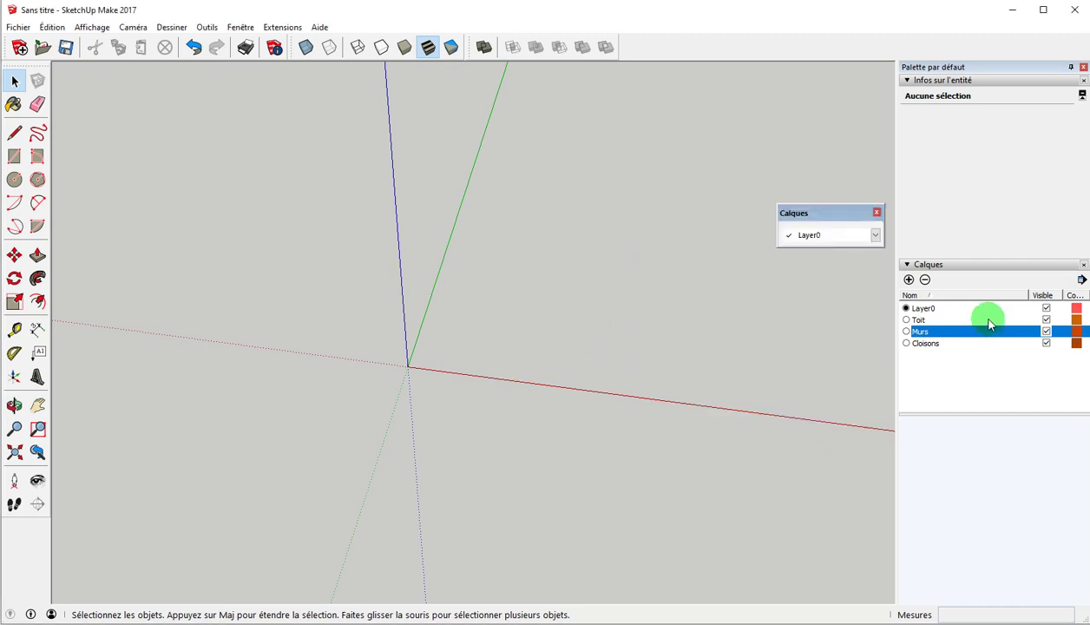
left_click(932, 343)
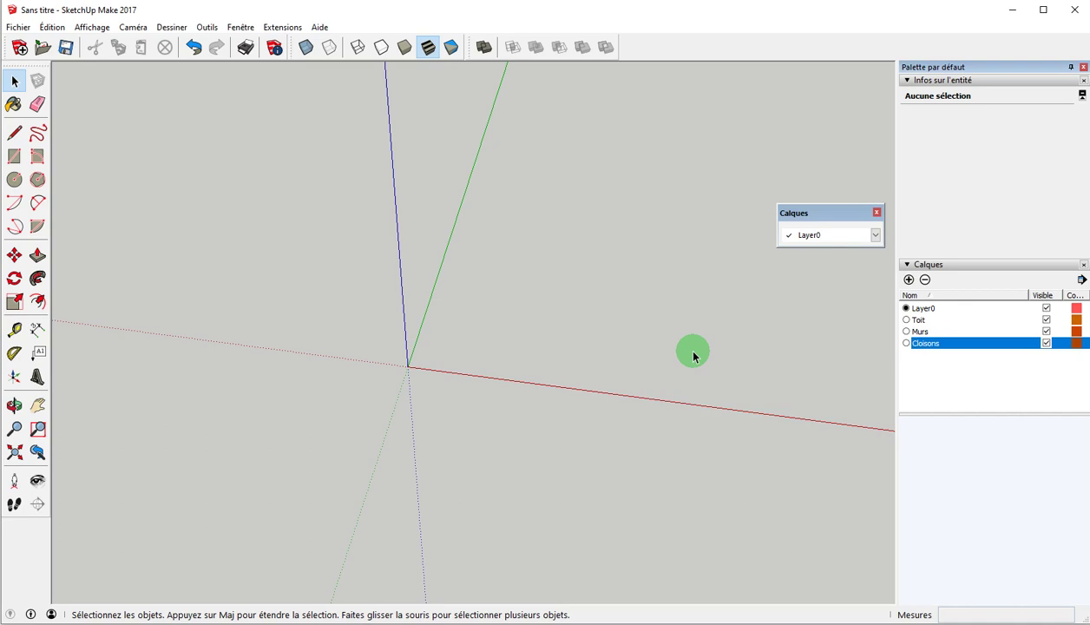
key("r")
Draw a floor rectangle from the origin and offset its outline inward for wall thickness.
left_click(406, 366)
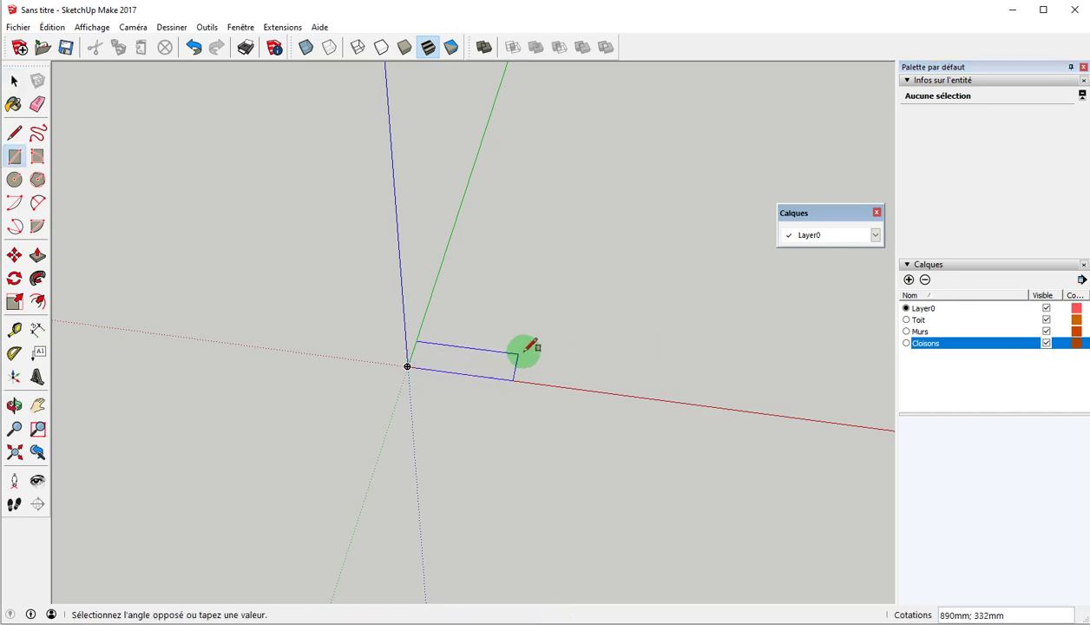
left_click(608, 292)
middle_click_drag(718, 396, 576, 379)
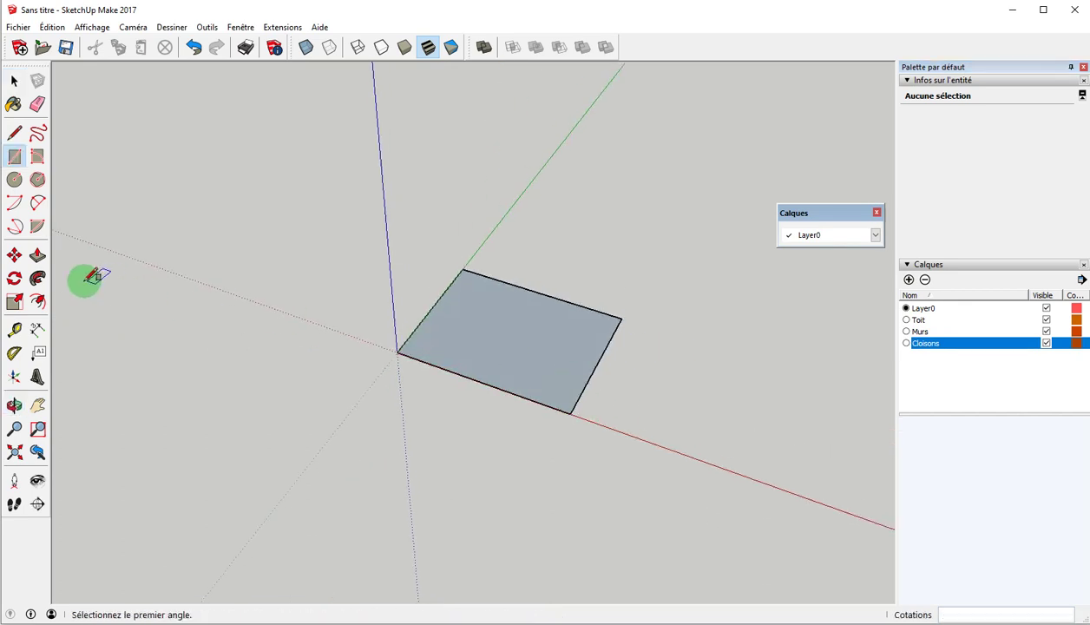
left_click(38, 301)
left_click(413, 324)
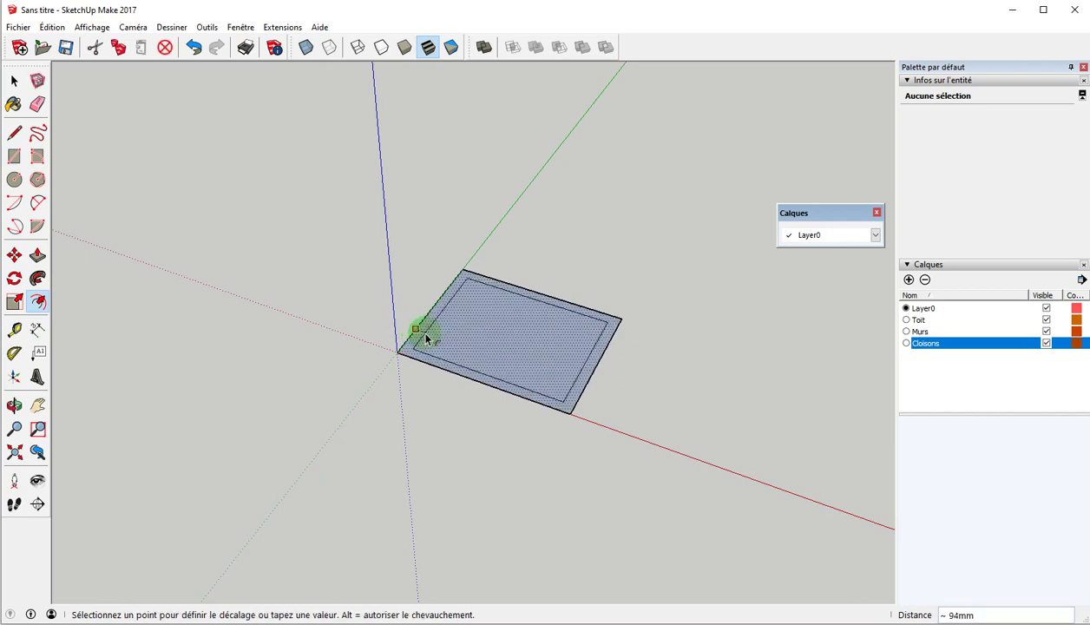
left_click(422, 337)
key("space")
Push/Pull the border strip upward to raise the walls.
left_click(636, 389)
key("p")
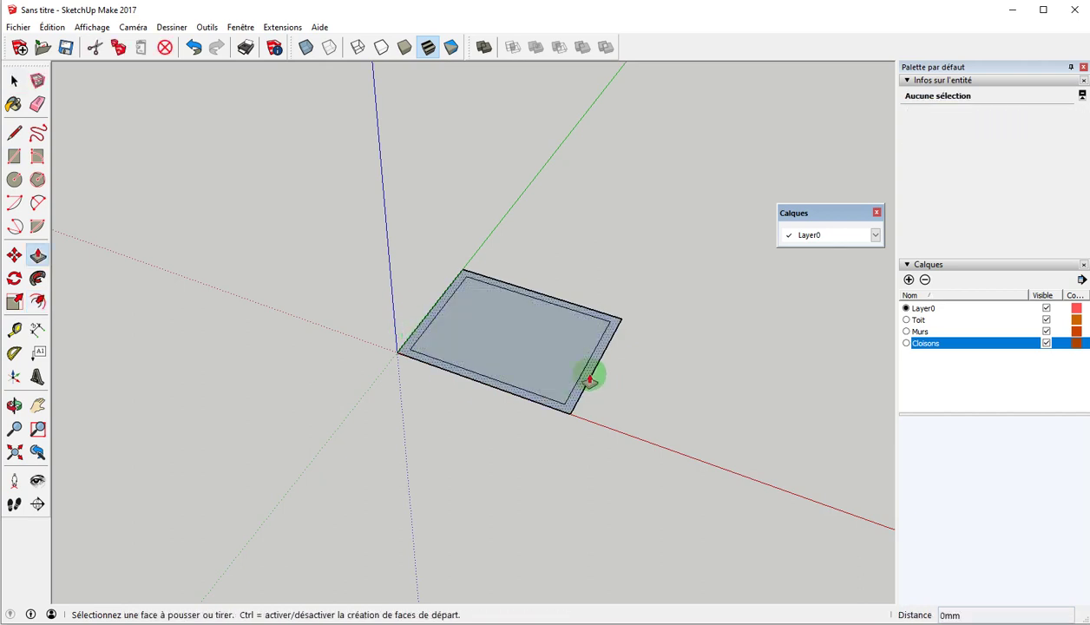
left_click(590, 379)
left_click(607, 305)
key("space")
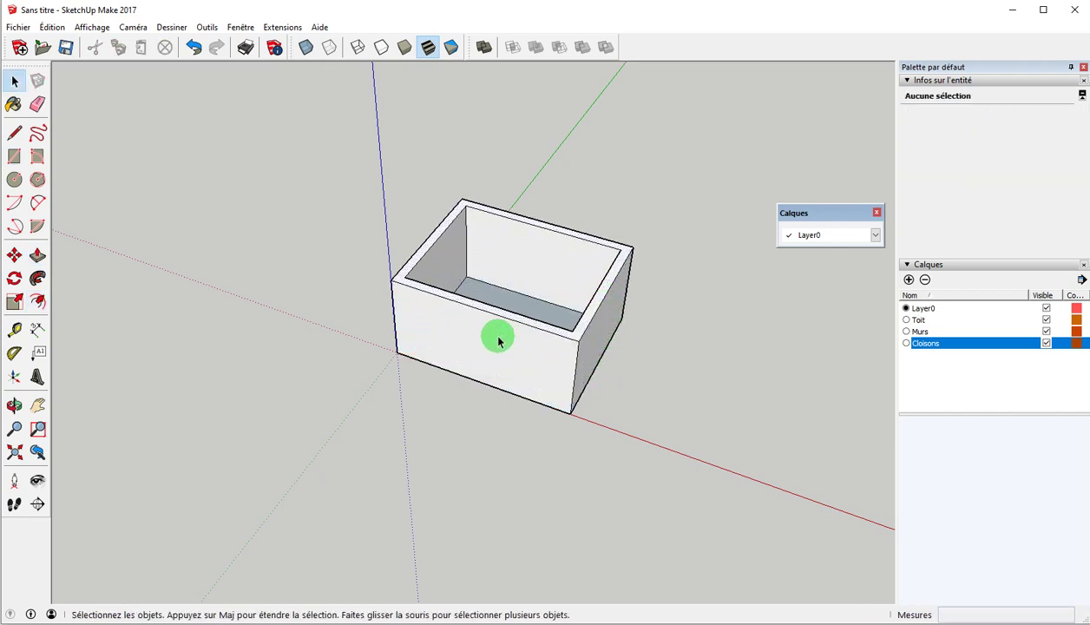
Select the whole box and make it a single group.
triple_click(499, 341)
right_click(499, 341)
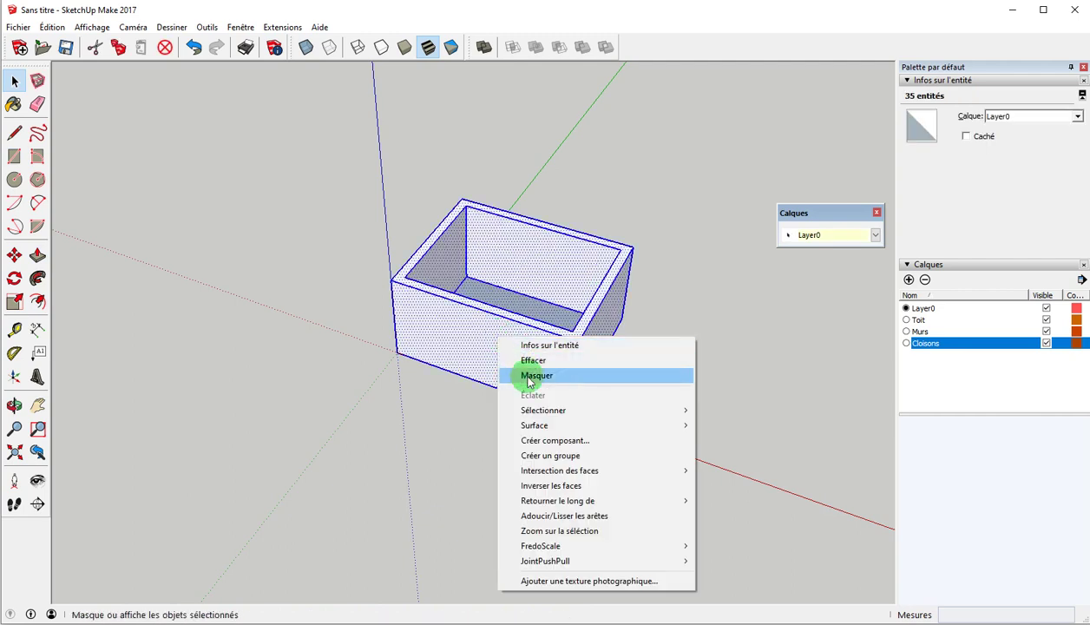
left_click(546, 456)
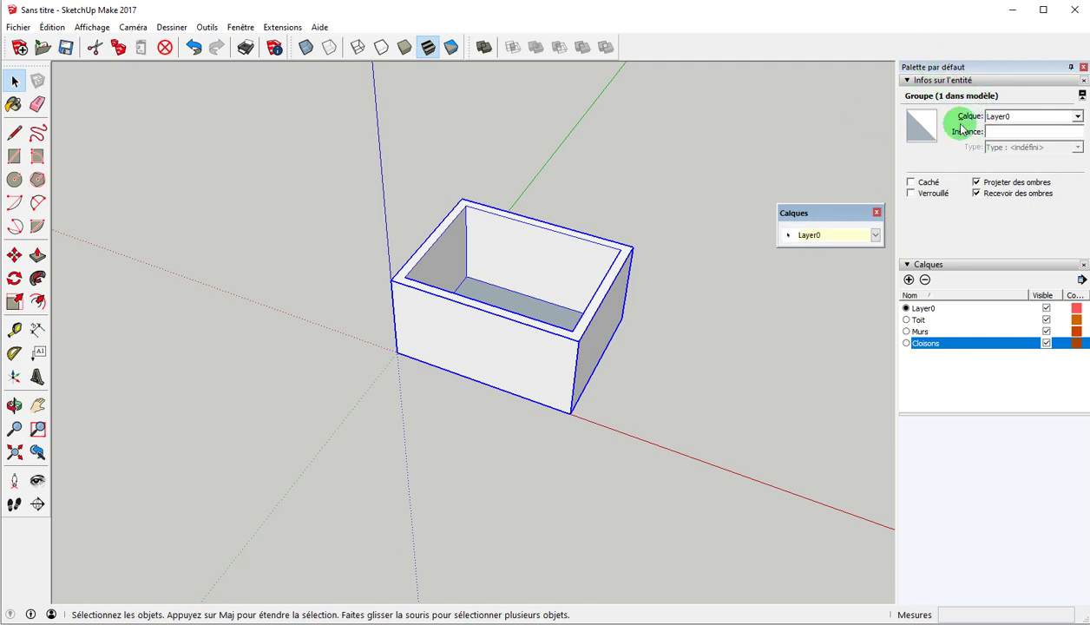
Close Infos sur l'entité and assign the box group to the Murs layer.
left_click_drag(821, 214, 811, 191)
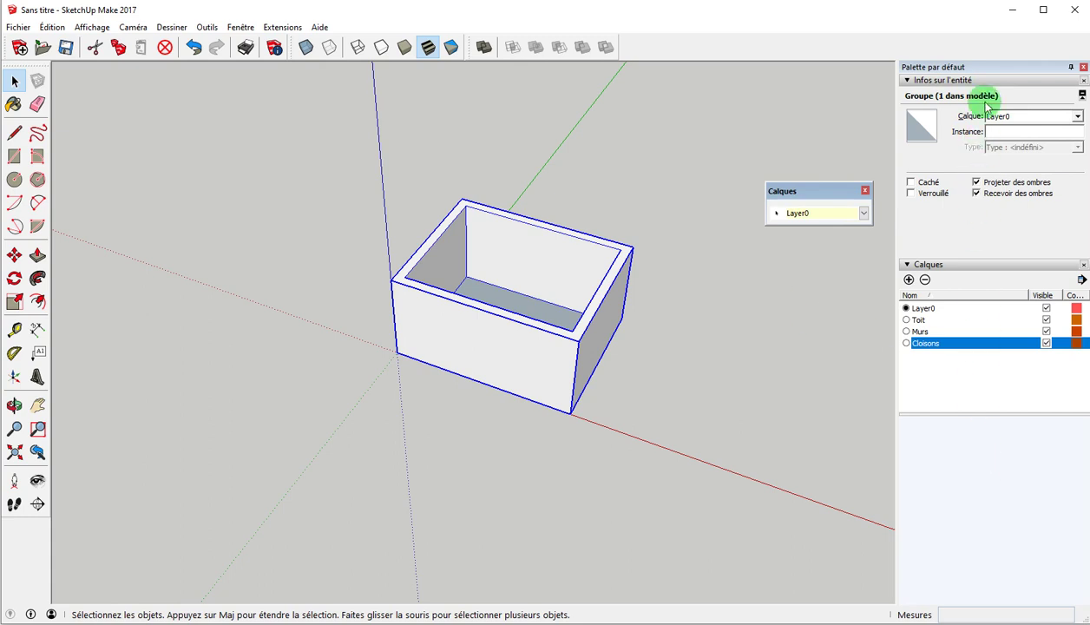
left_click(1083, 81)
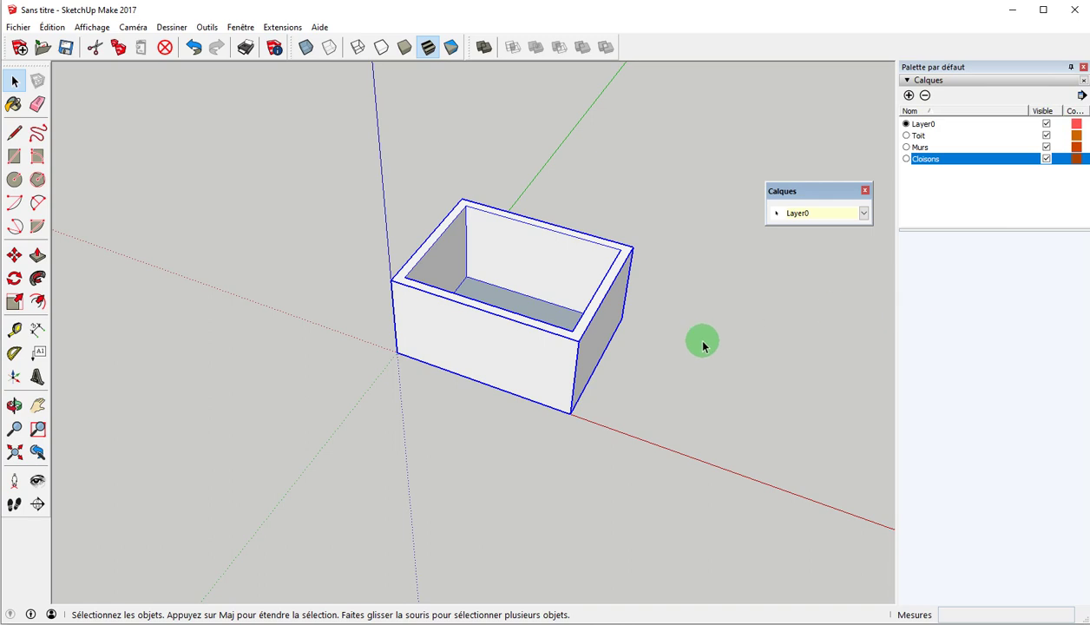
left_click(826, 212)
left_click(803, 252)
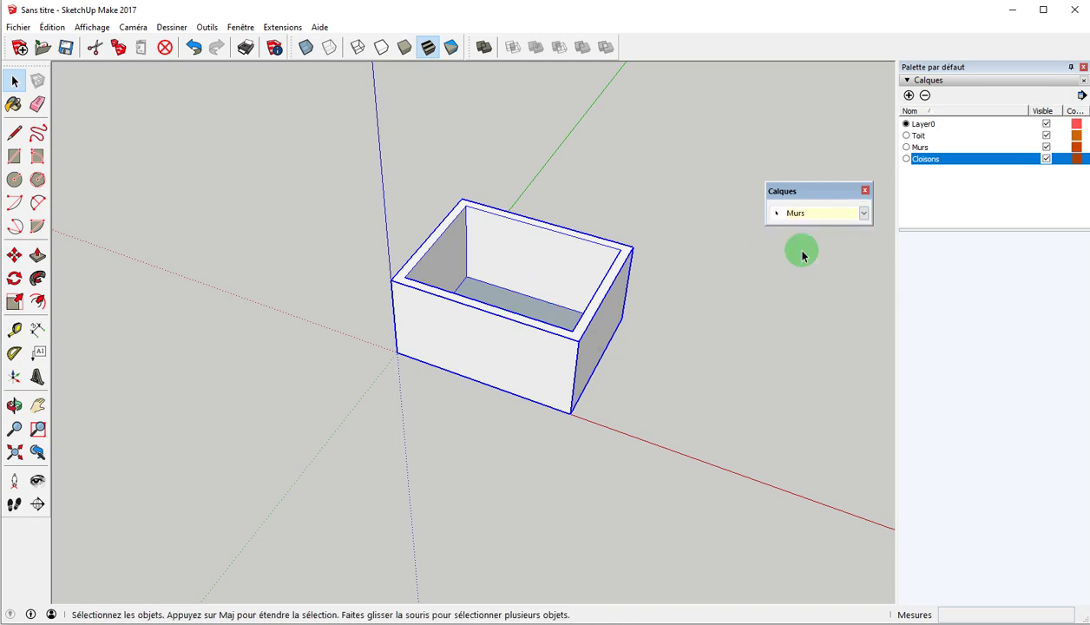
left_click(790, 289)
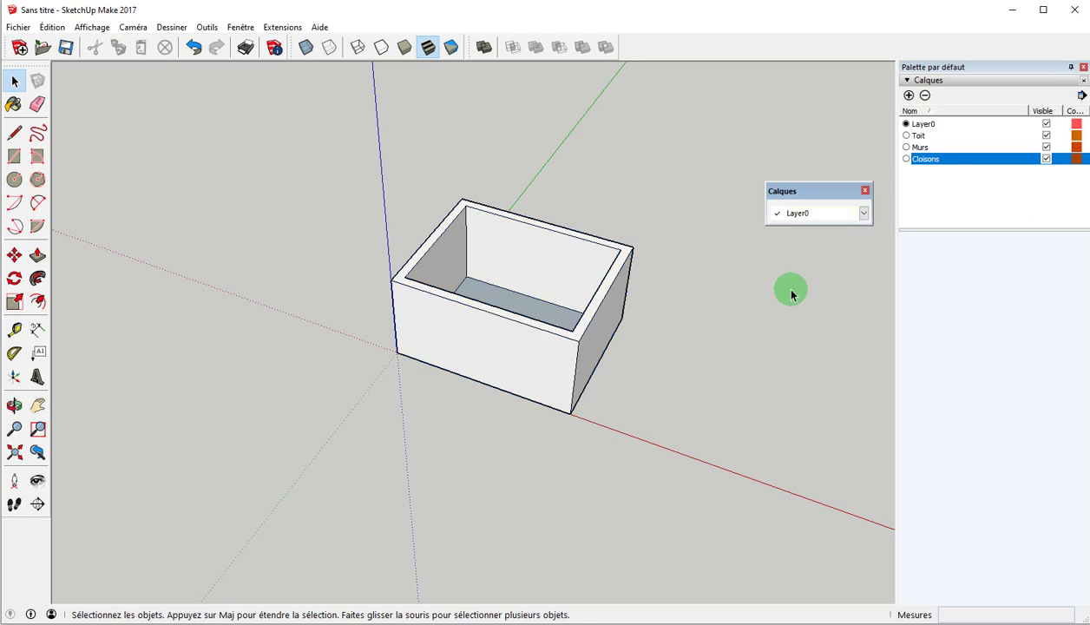
Hide and re-show the Murs layer to check the box is on it.
left_click(1044, 147)
left_click(1046, 148)
left_click(612, 287)
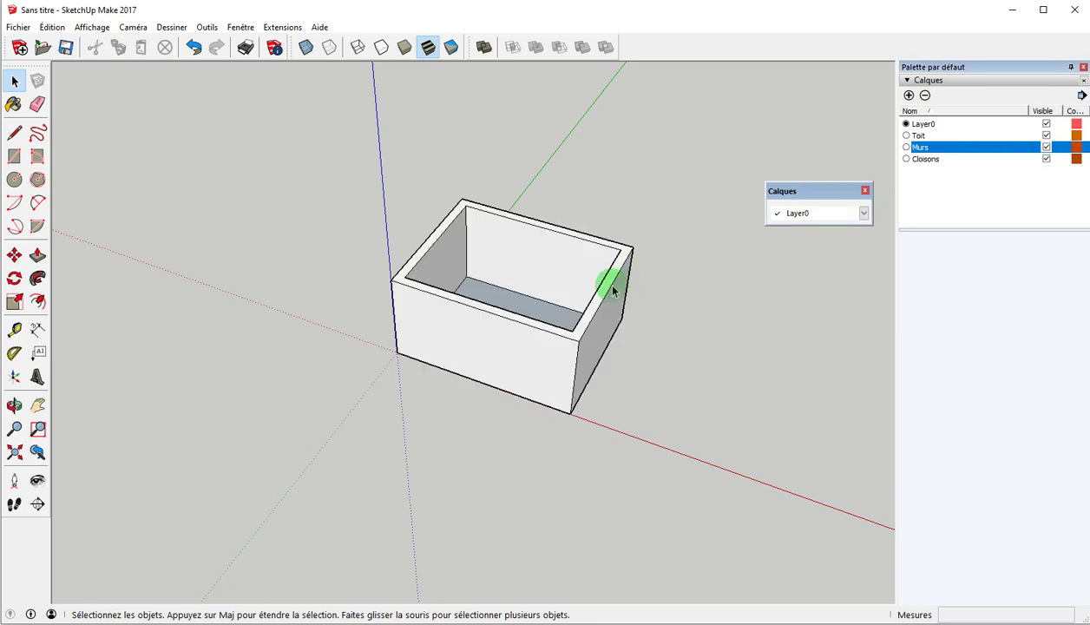
Draw a thin strip across the interior and Push/Pull it into a full-height partition wall.
middle_click_drag(671, 282, 479, 343)
scroll(479, 343, "up", 5)
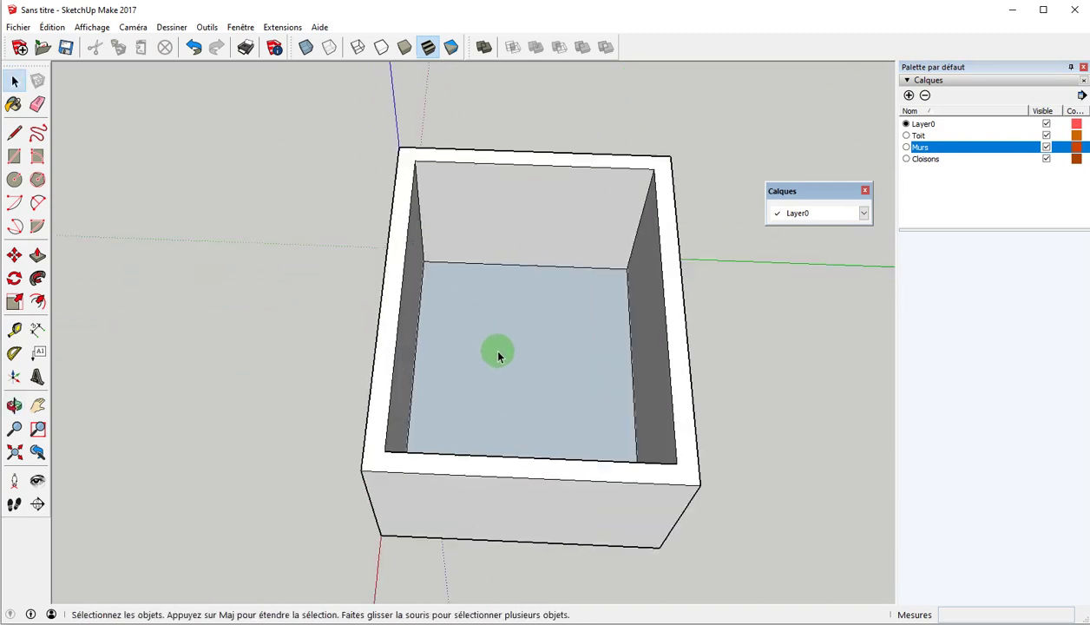
key("r")
left_click(408, 315)
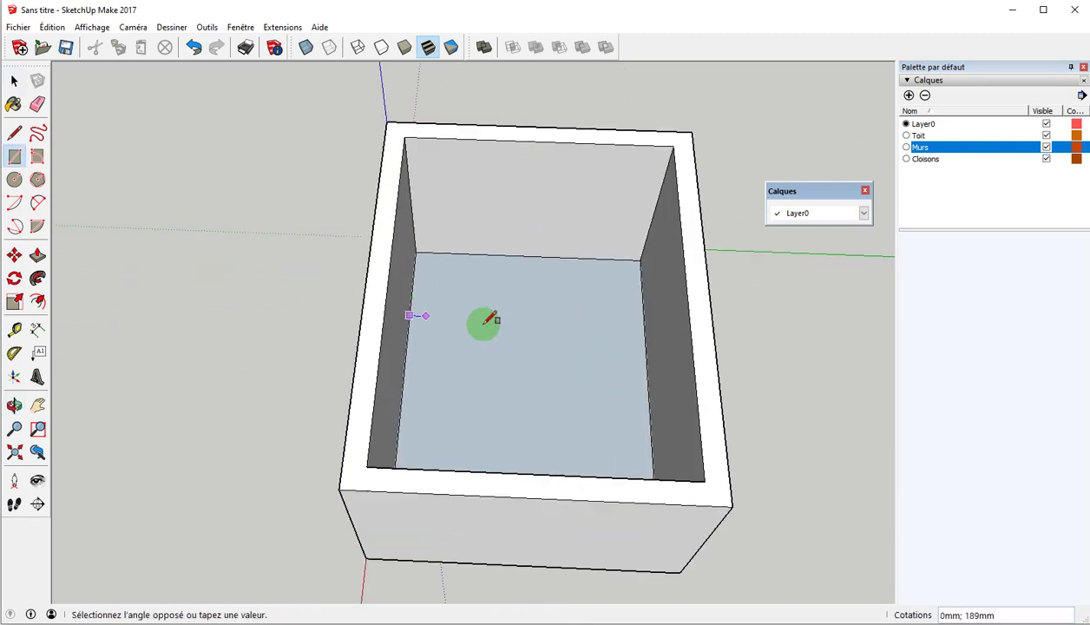
left_click(647, 337)
key("p")
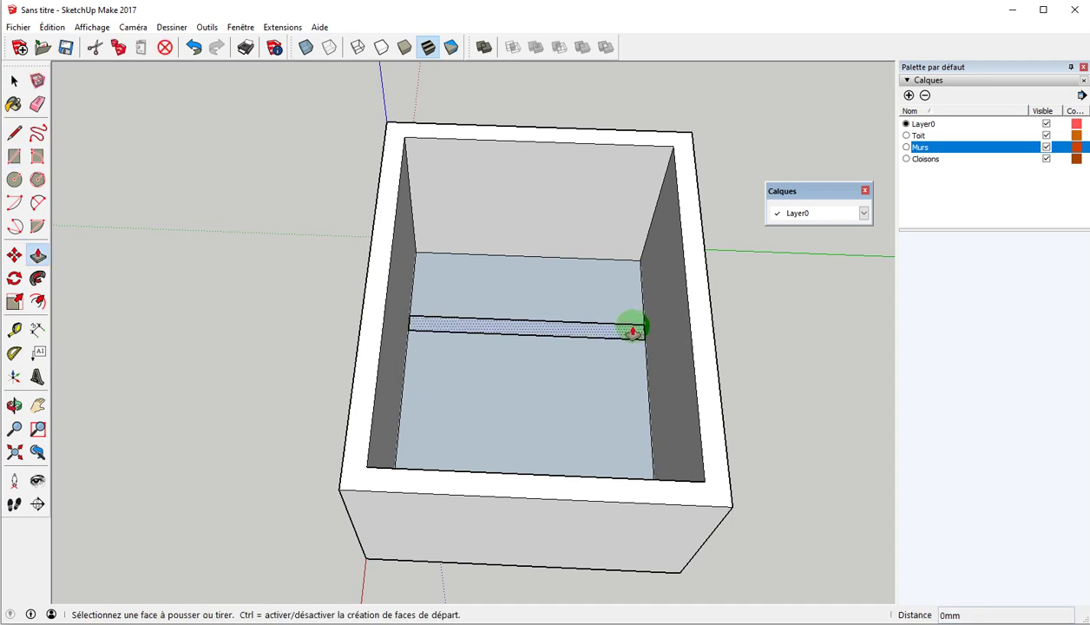
left_click(631, 326)
left_click(699, 312)
key("space")
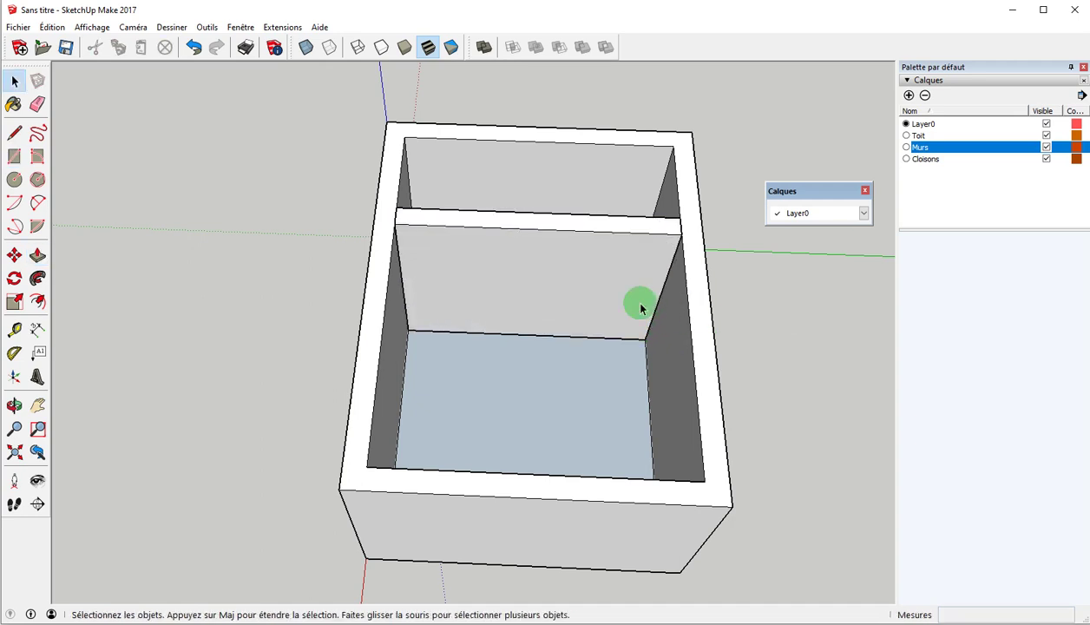
Group the partition wall and assign the group to the Cloisons layer.
left_click(563, 277)
right_click(547, 271)
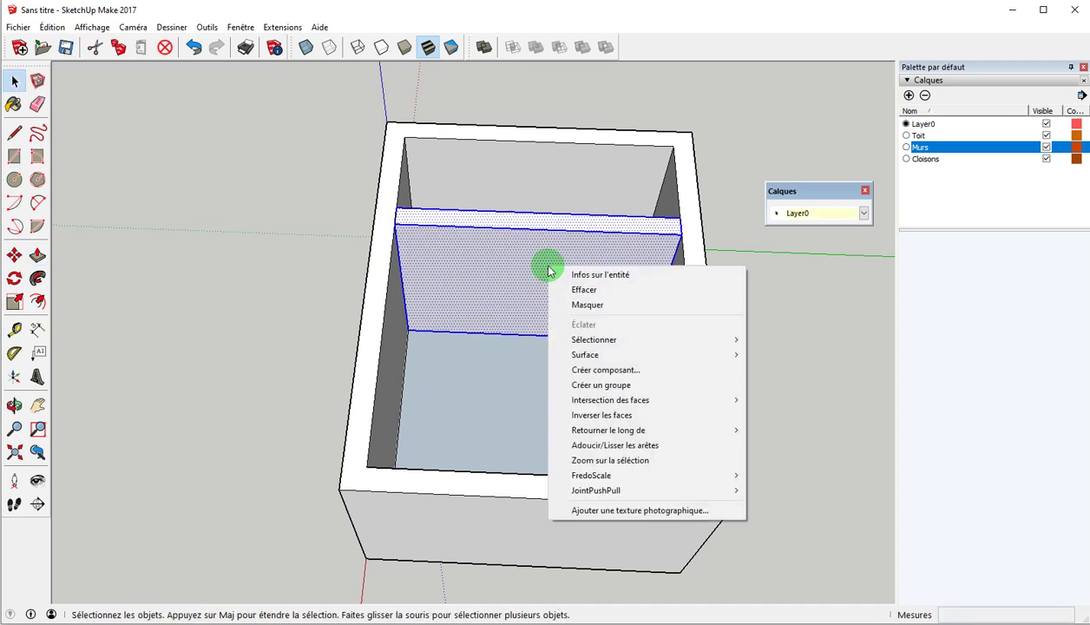
left_click(605, 386)
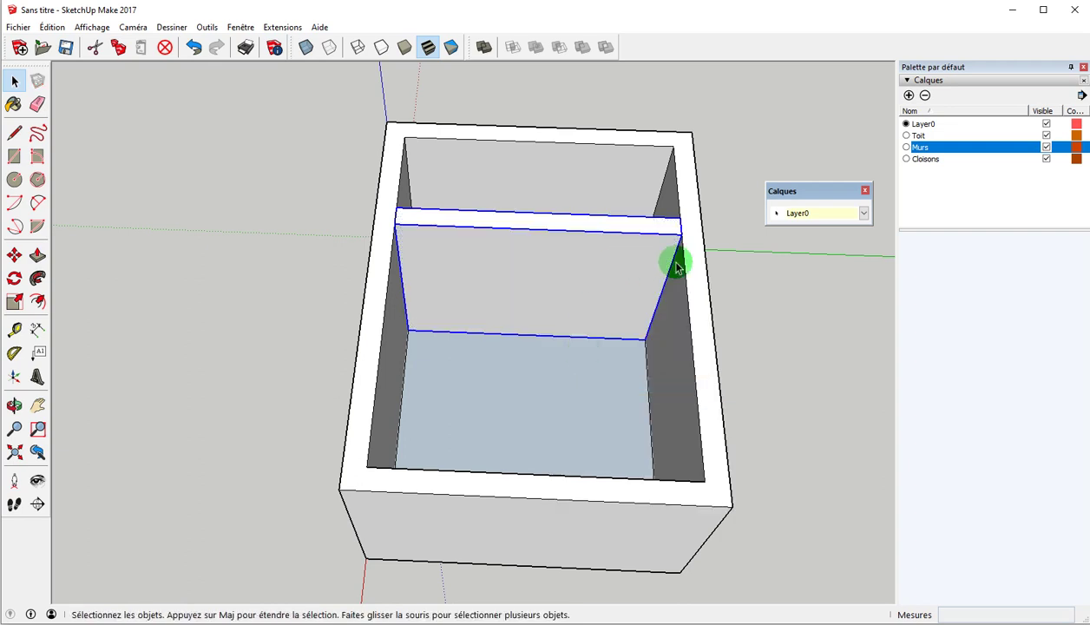
left_click(807, 212)
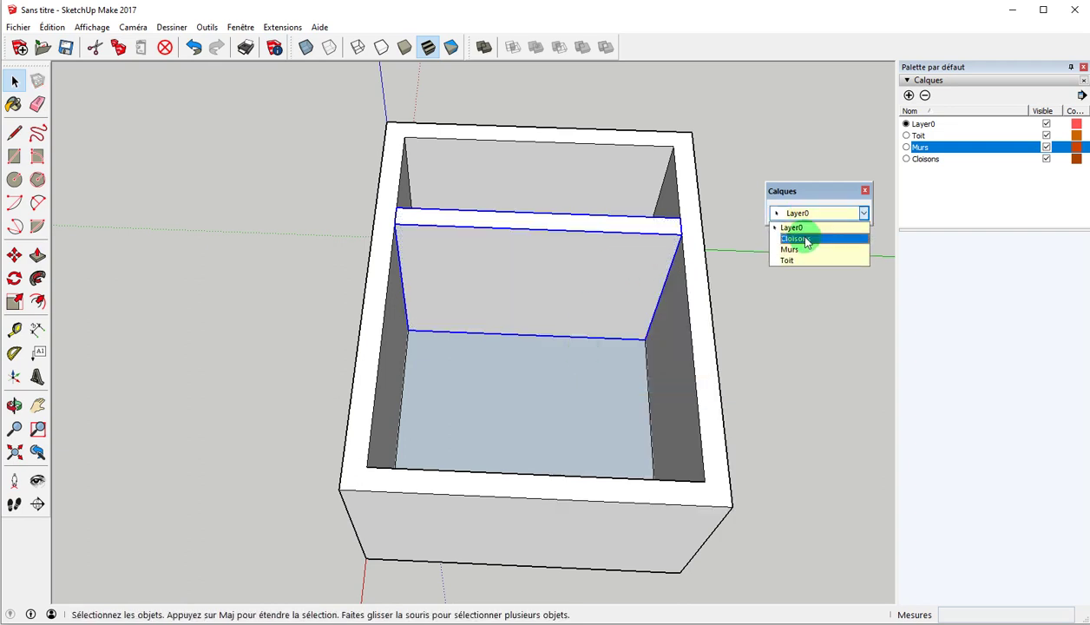
left_click(806, 239)
left_click(759, 320)
Cap the top of the box with a rectangle spanning its corners.
key("r")
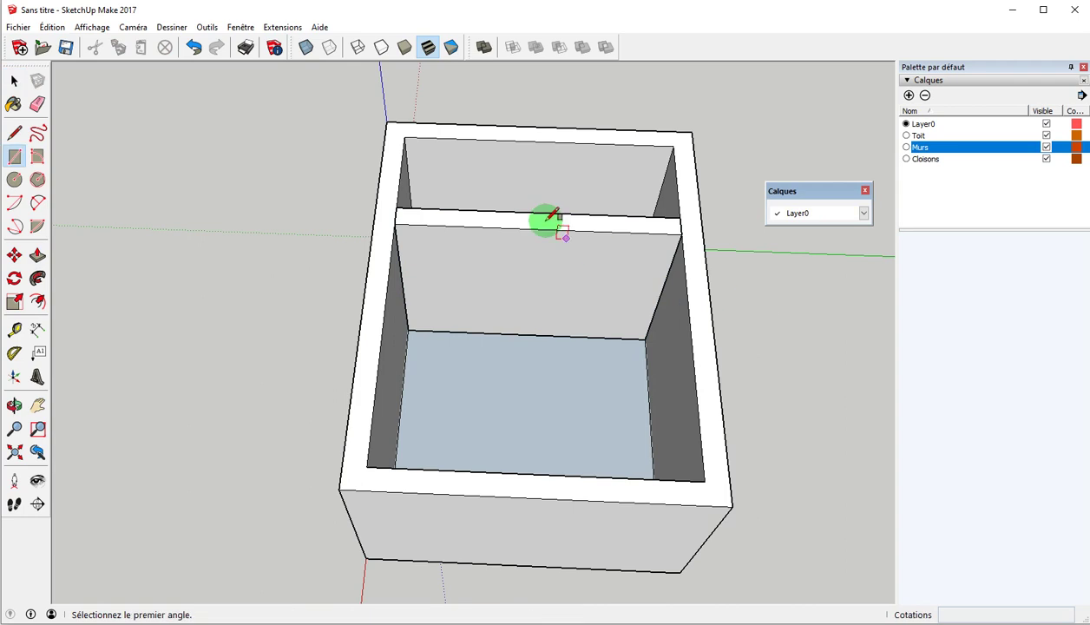
left_click(387, 122)
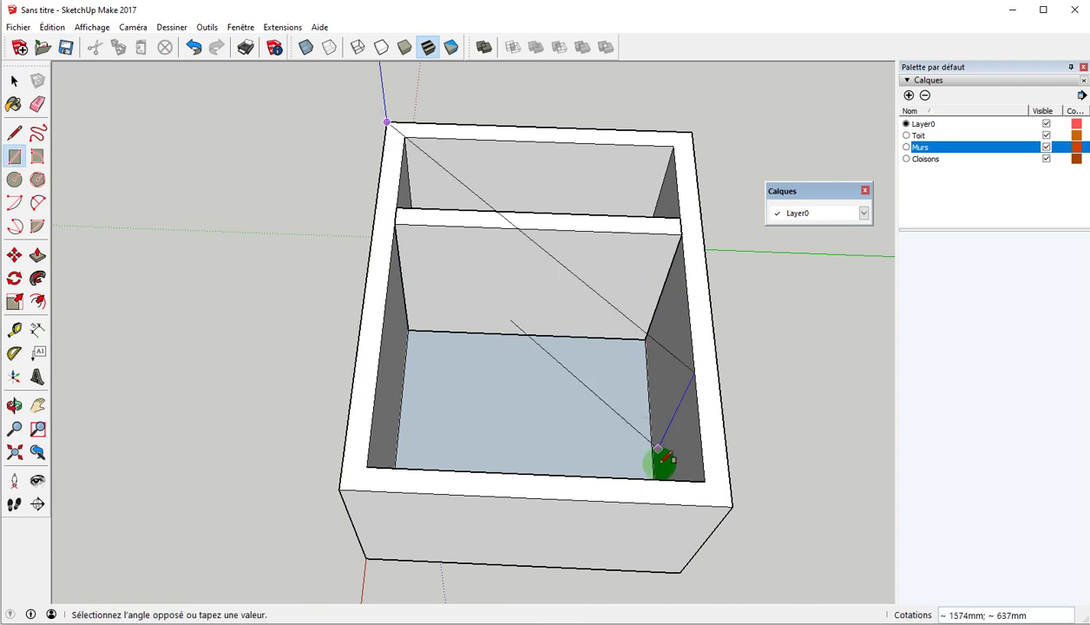
left_click(731, 506)
Draw a central ridge line across the top and move it up to form the roof peak.
mouse_move(687, 400)
middle_mouse_down()
mouse_move(584, 385)
mouse_move(463, 275)
middle_mouse_up()
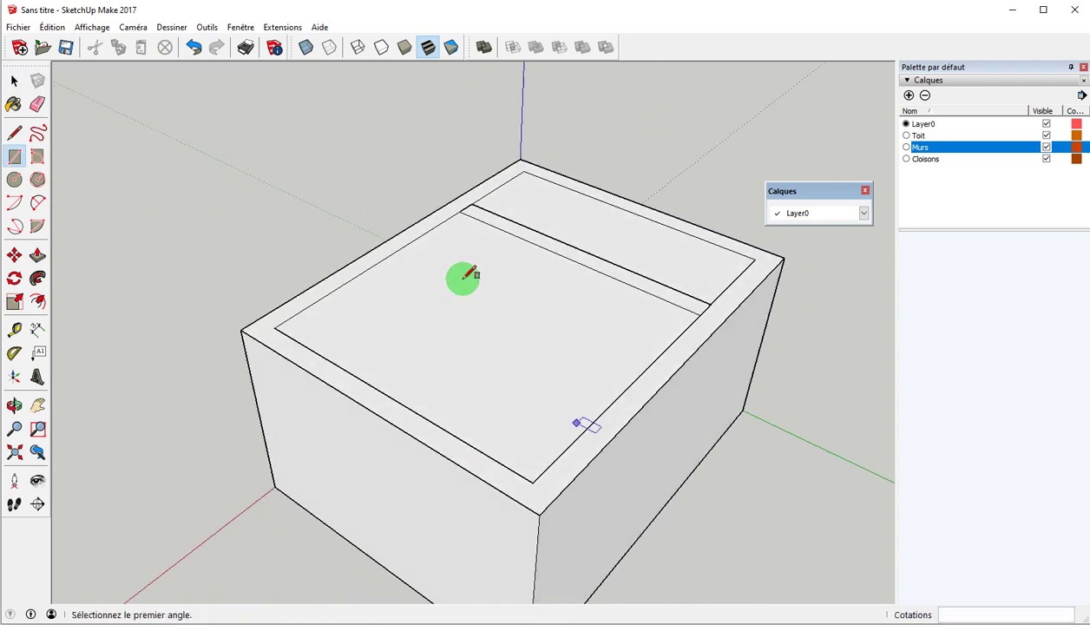
key("l")
left_click(377, 413)
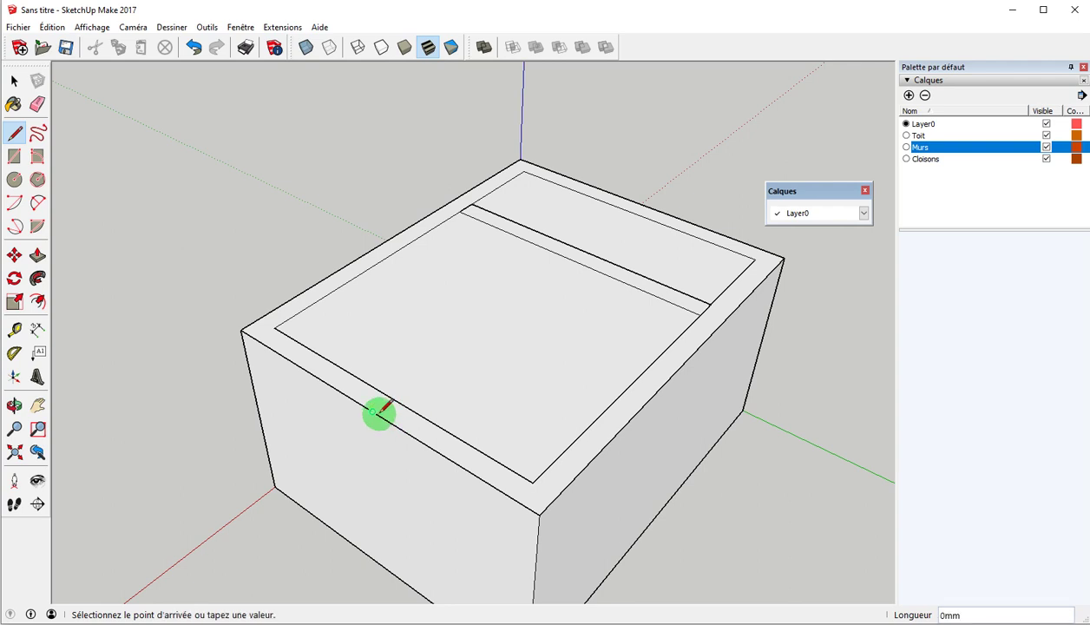
left_click(640, 204)
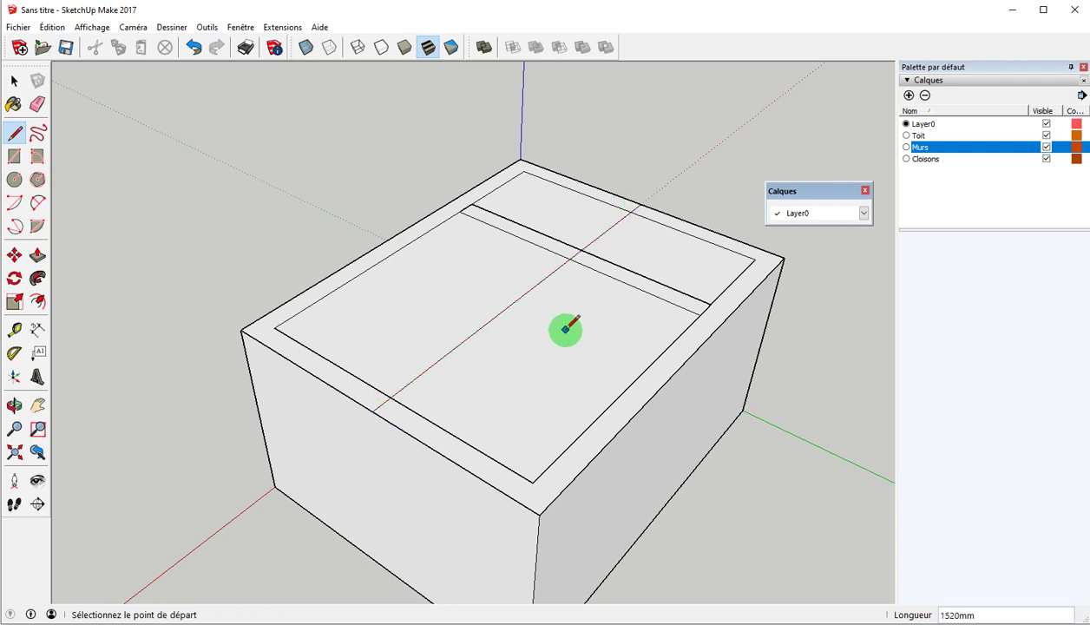
key("m")
left_click(513, 302)
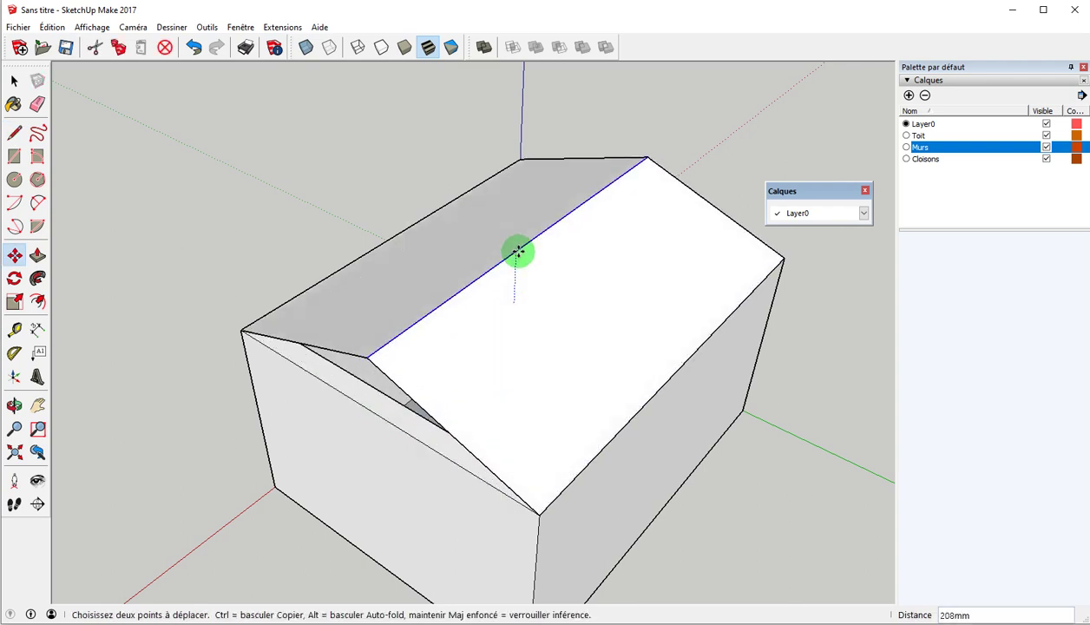
left_click(515, 235)
Close the gable end with a rectangle from the ridge, then select all the roof geometry.
key("r")
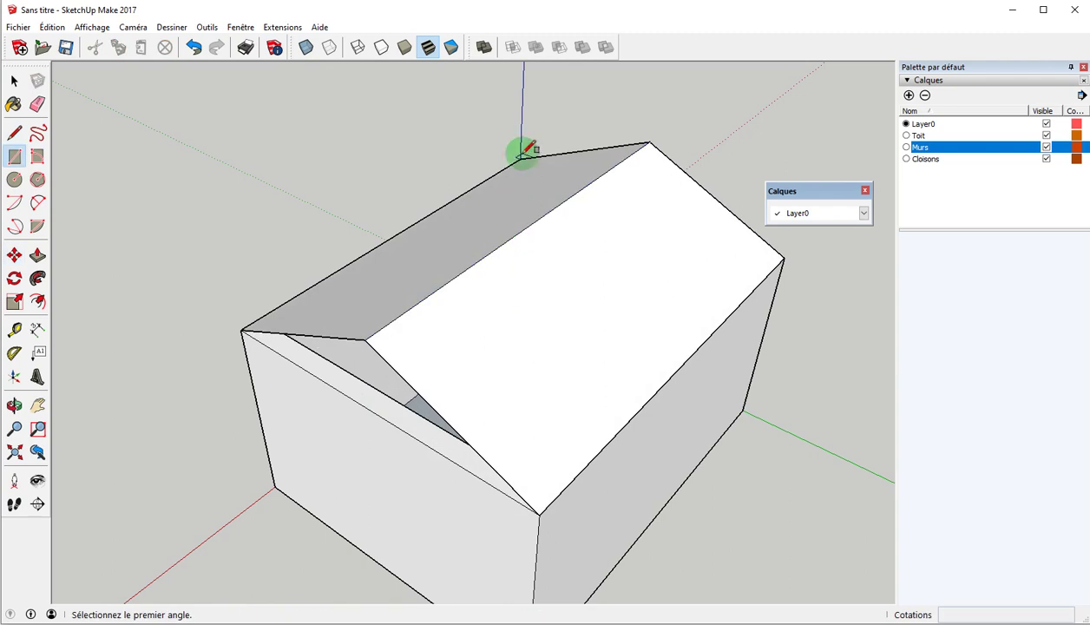
left_click(520, 159)
left_click(539, 512)
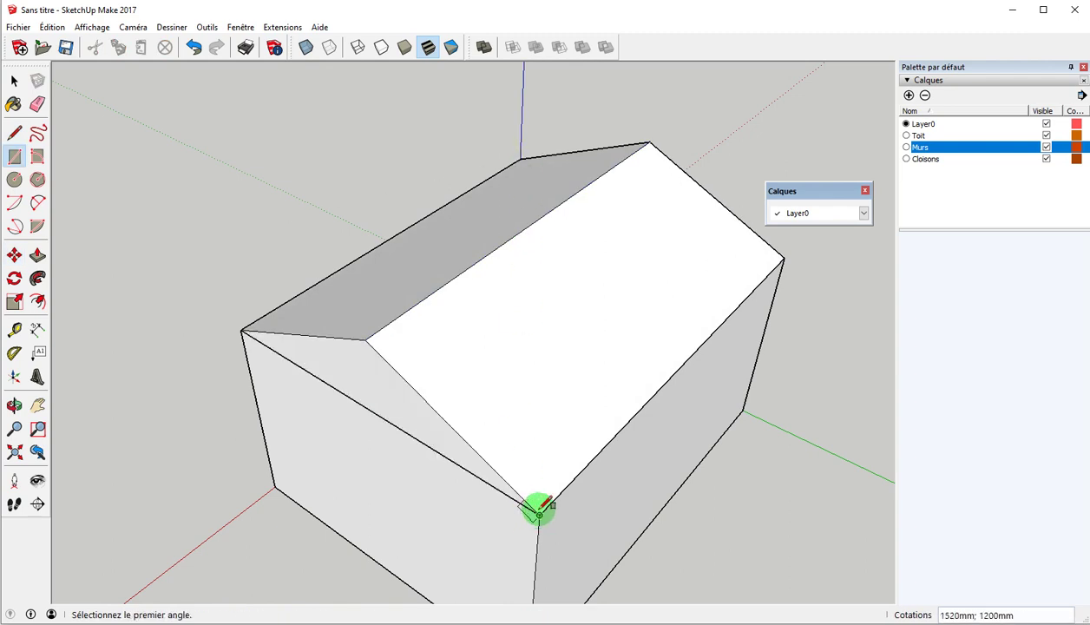
key("space")
triple_click(533, 335)
Group the selected roof geometry and put the group on the Toit layer.
right_click(533, 335)
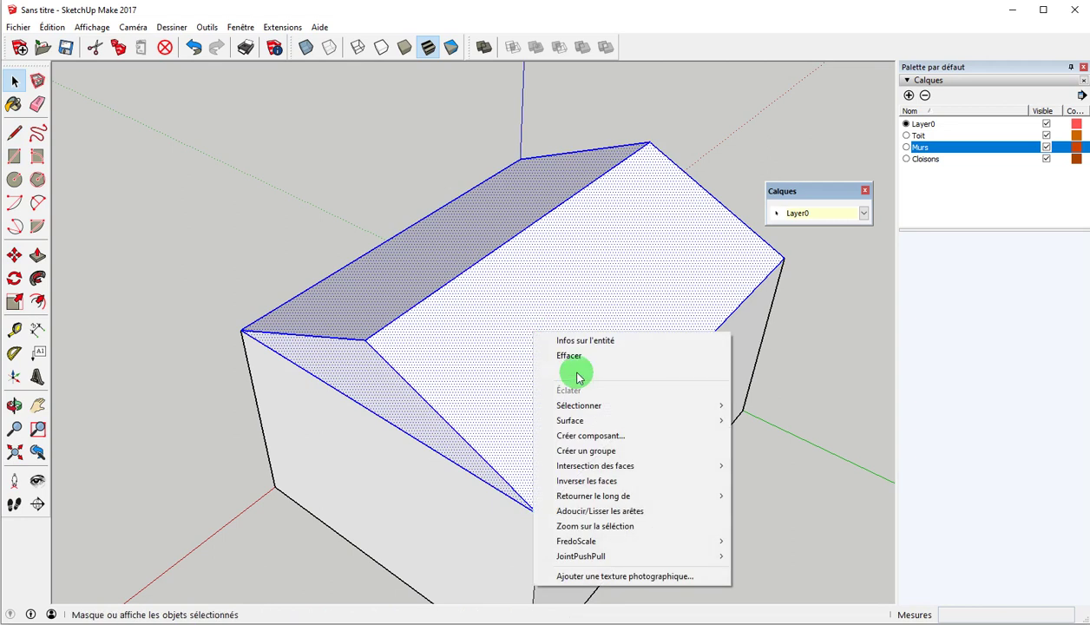
left_click(594, 449)
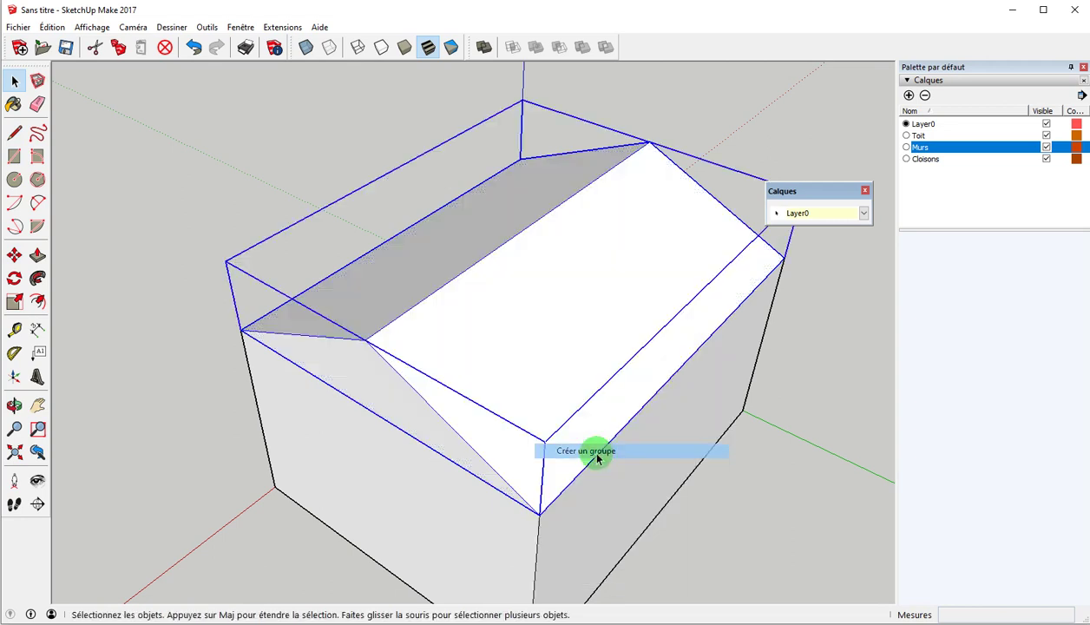
left_click(800, 213)
left_click(802, 262)
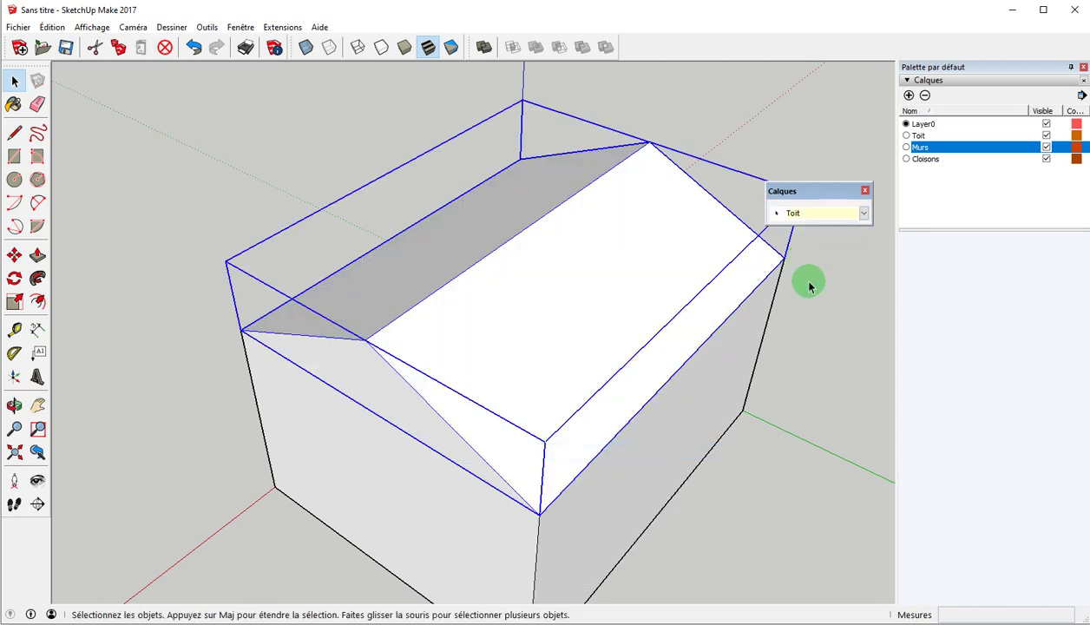
left_click(809, 354)
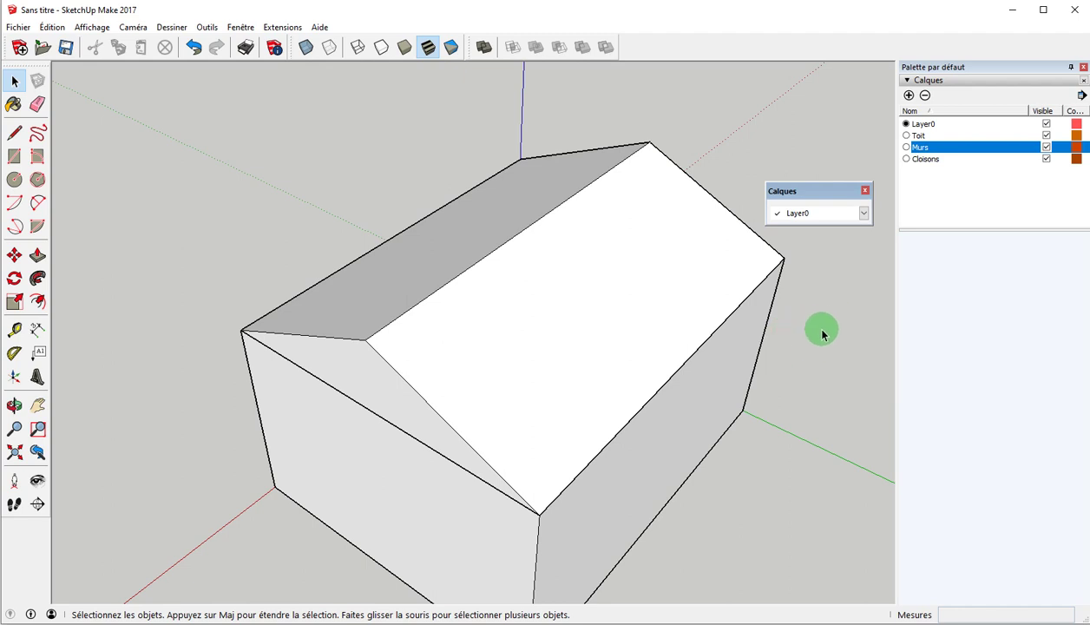
middle_click_drag(783, 373, 727, 397)
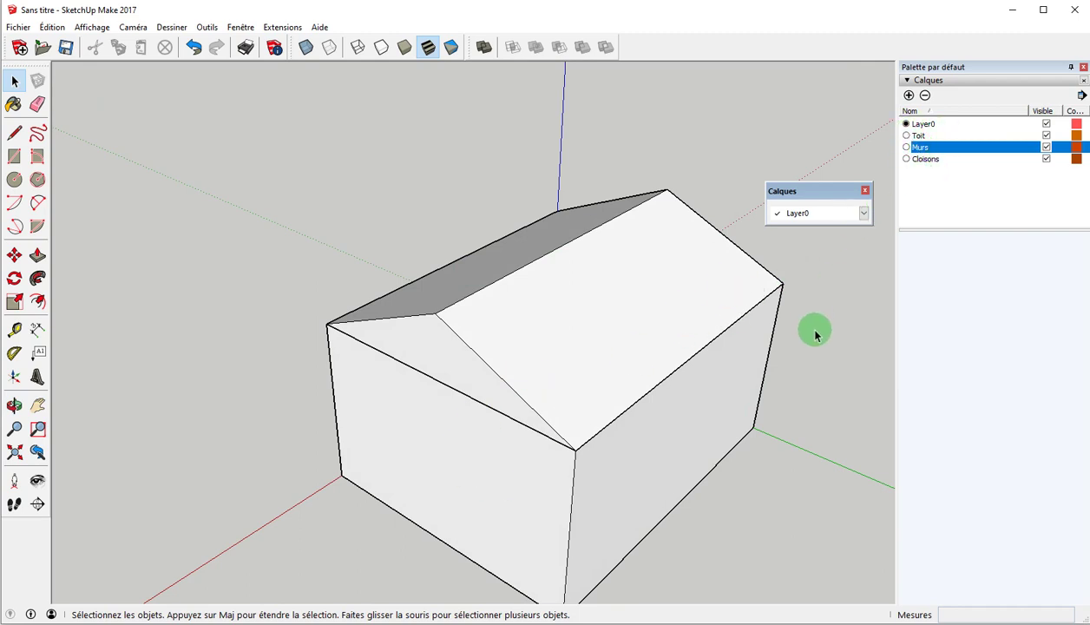
Hide the Murs, Cloisons and Toit layers, then show each again.
left_click(1045, 147)
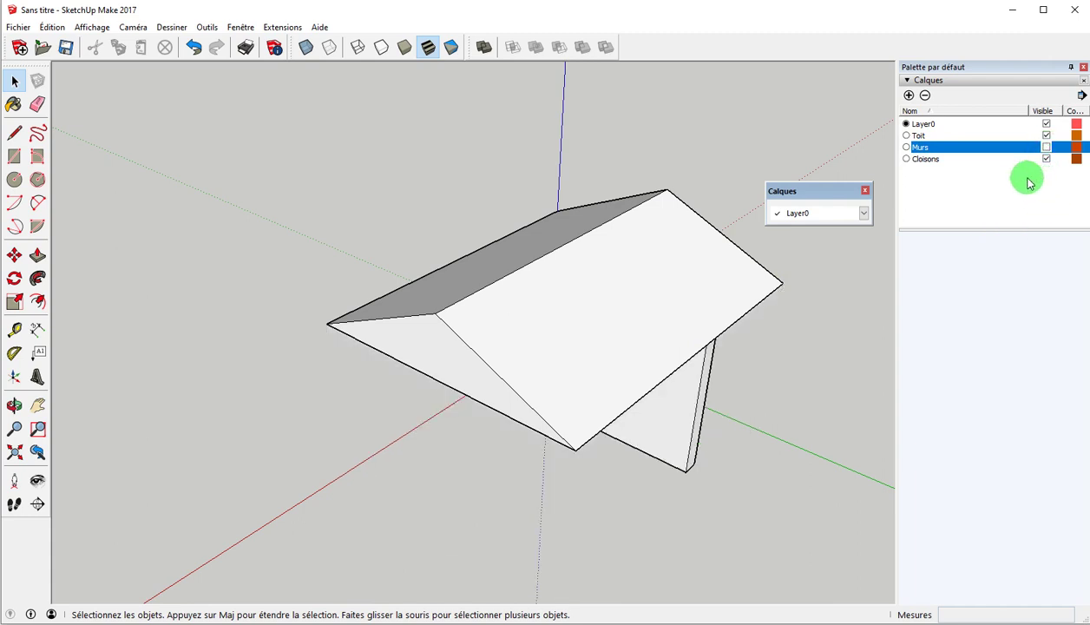
left_click(1046, 159)
left_click(1046, 135)
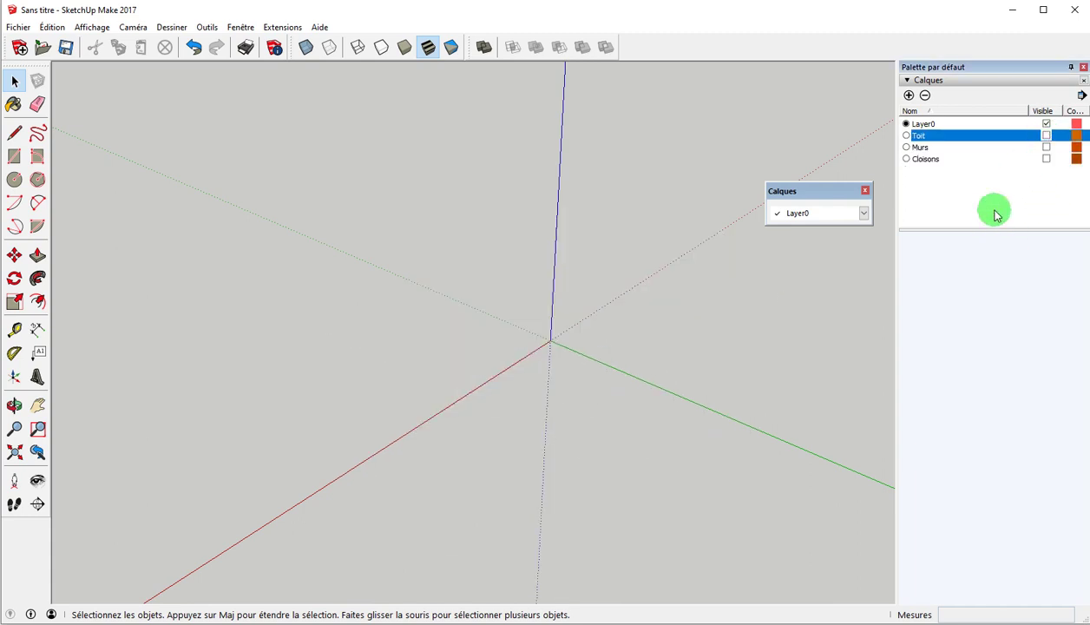
left_click(1045, 136)
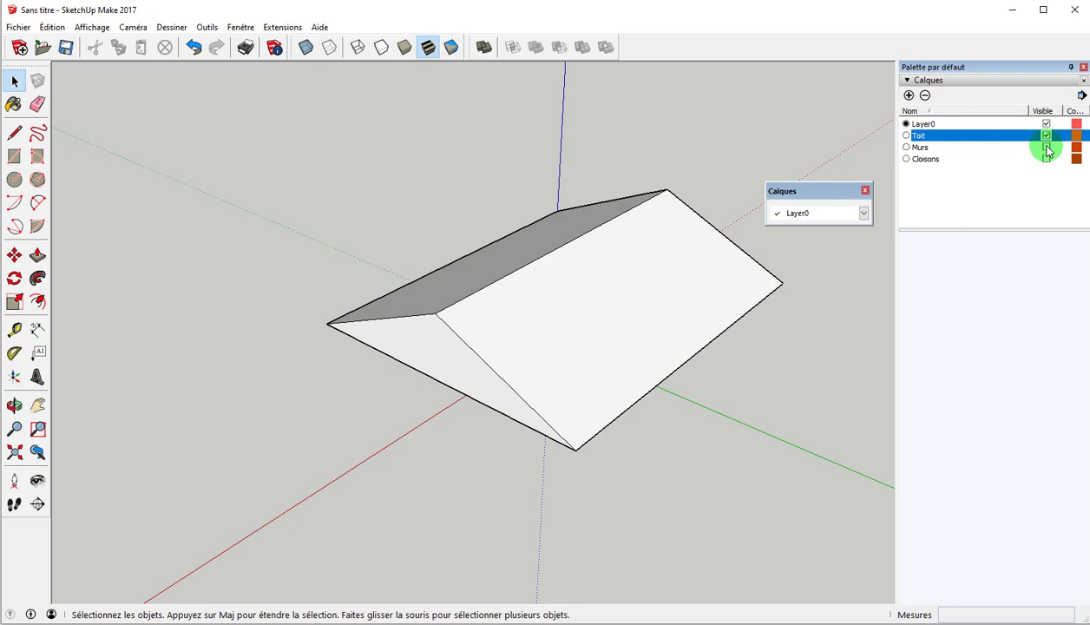
left_click(1045, 147)
left_click(1046, 158)
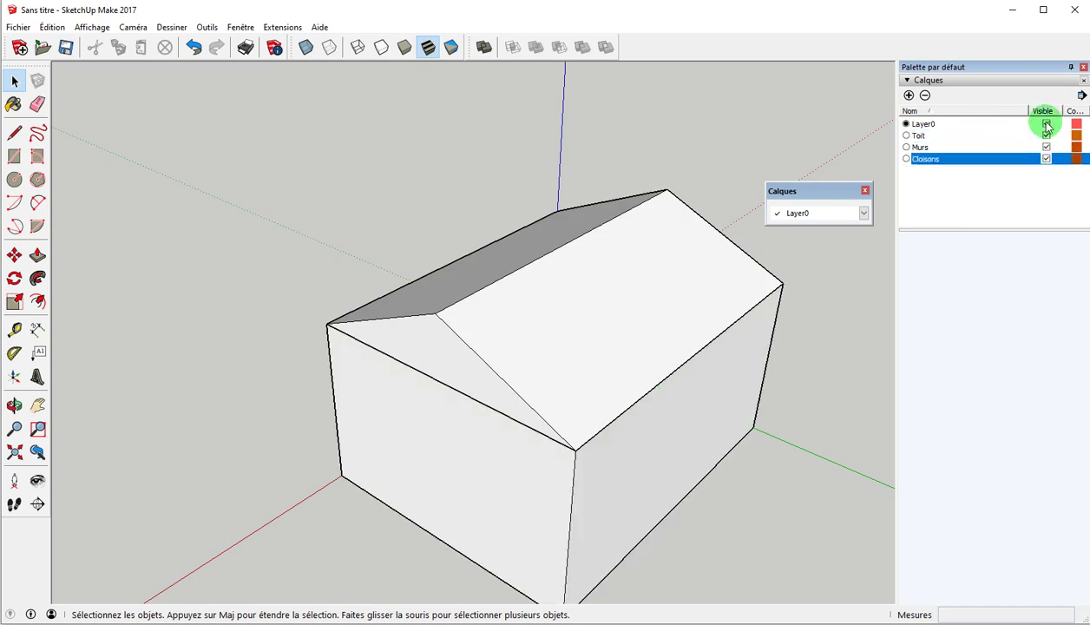
Make Toit the current layer and toggle Layer0 off and back on.
left_click(906, 136)
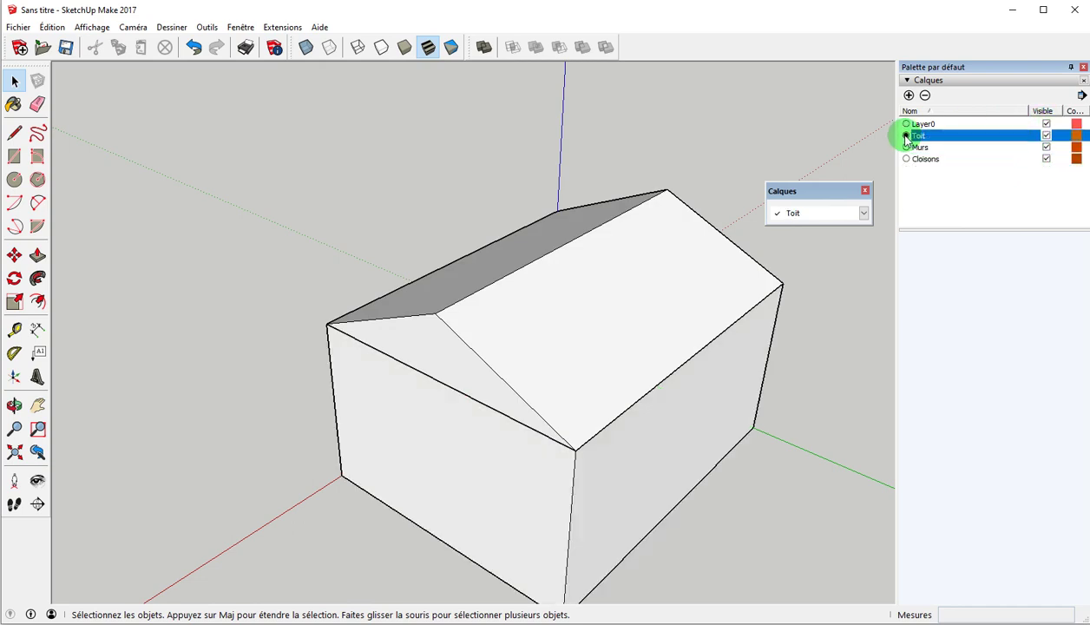
left_click(1045, 124)
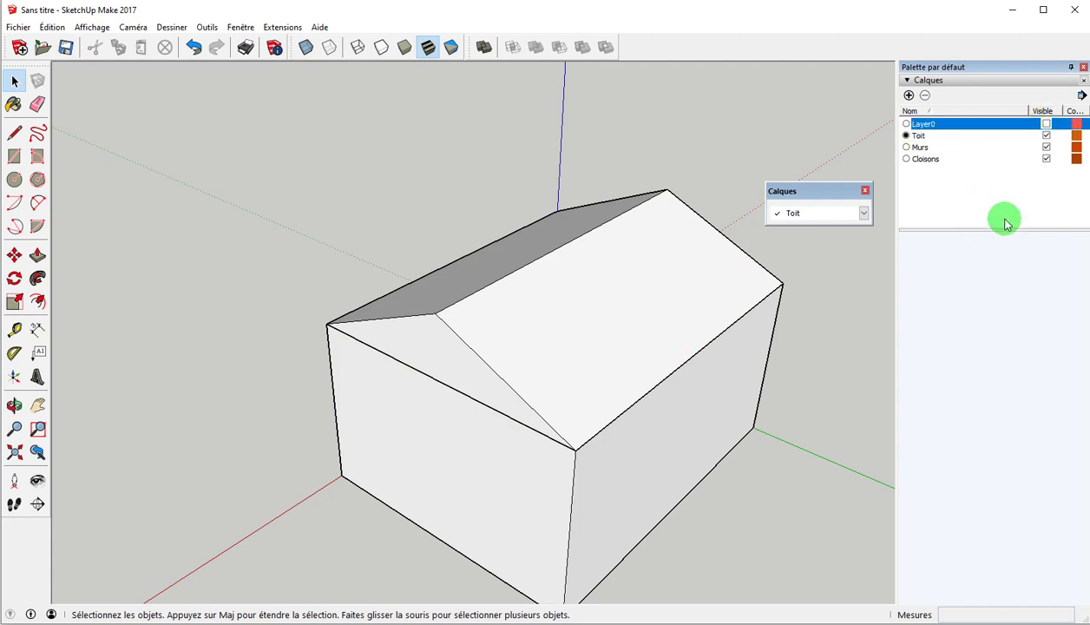
left_click(1045, 124)
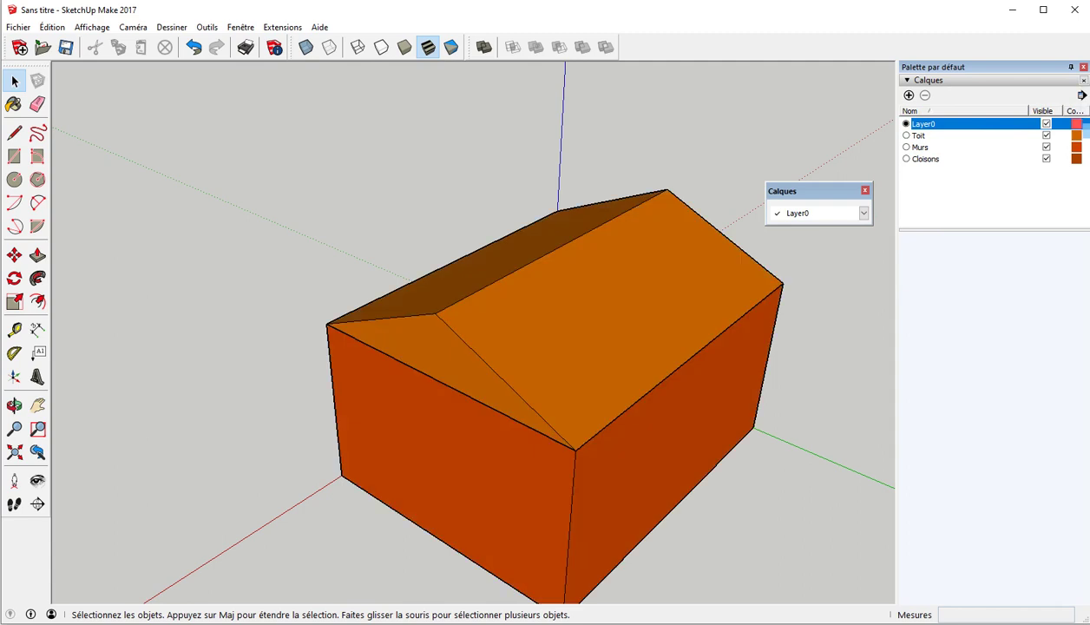
Move the roof group straight up 448 mm along the blue axis.
middle_click_drag(615, 387, 615, 355)
key("m")
left_click(574, 304)
left_click(579, 182)
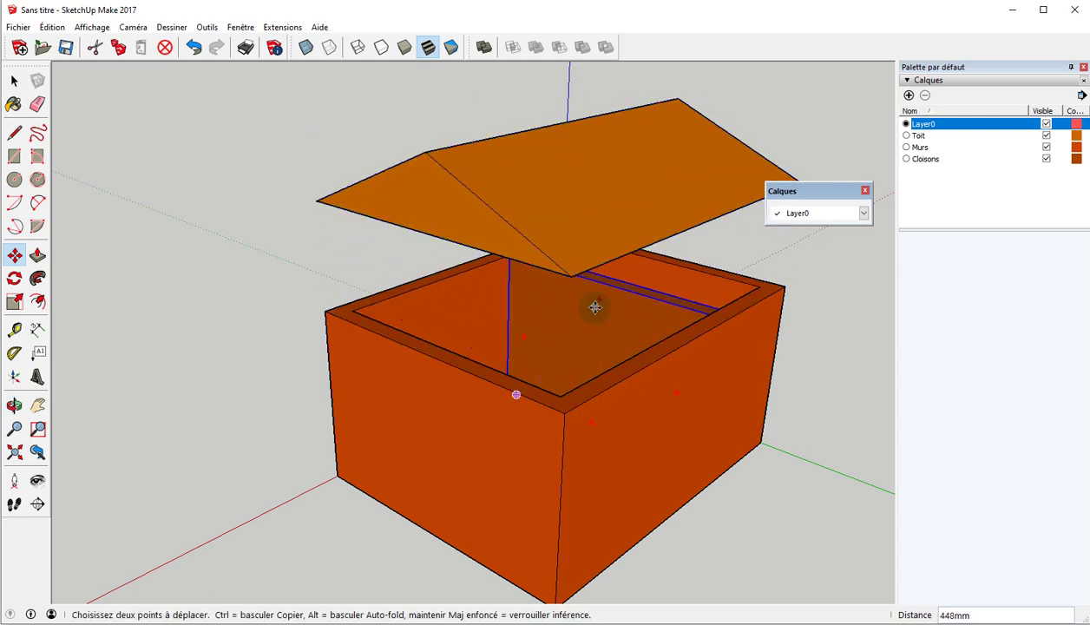